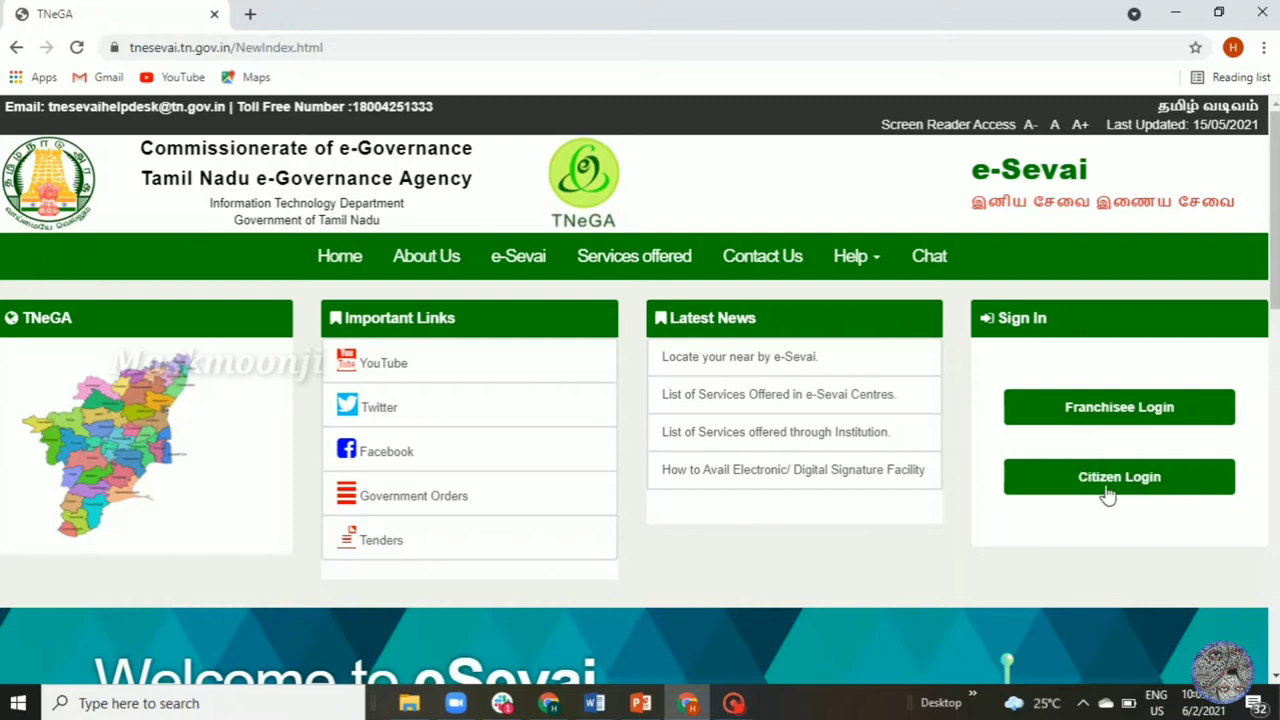
Step: Open the citizen login, enter the captcha code beside the prefilled credentials, and sign in
left_click(1104, 480)
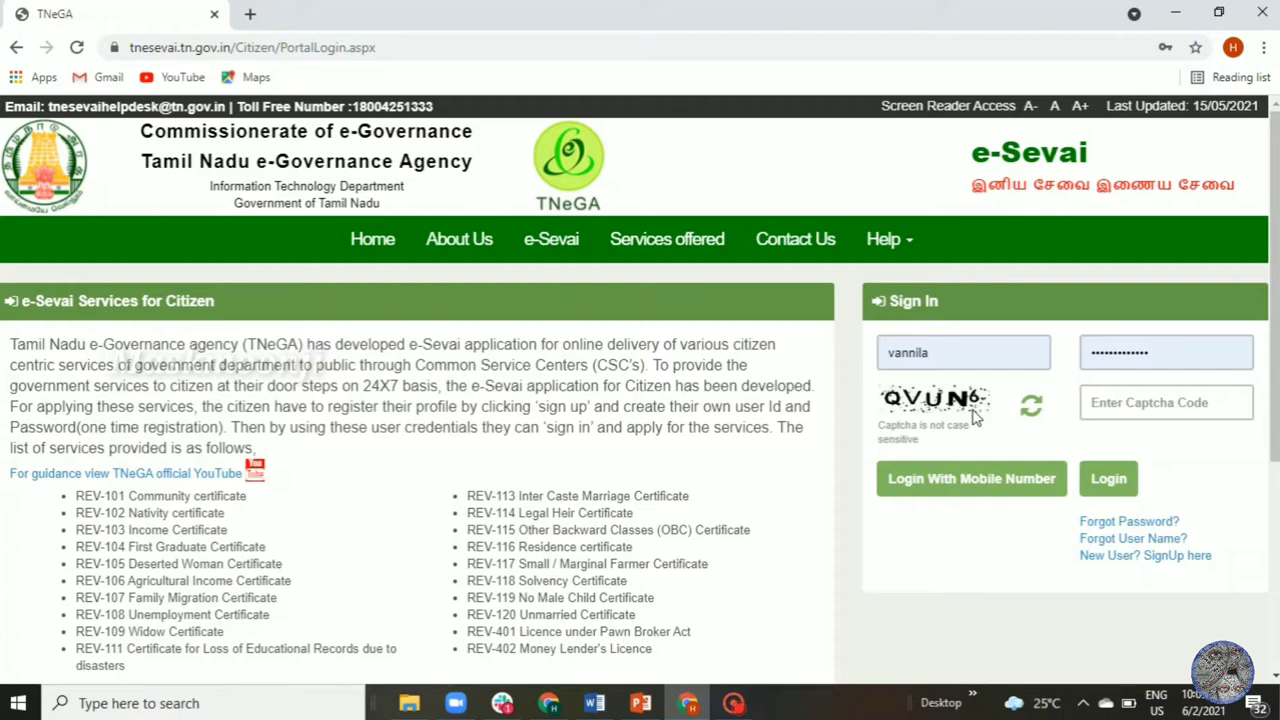
left_click(1230, 405)
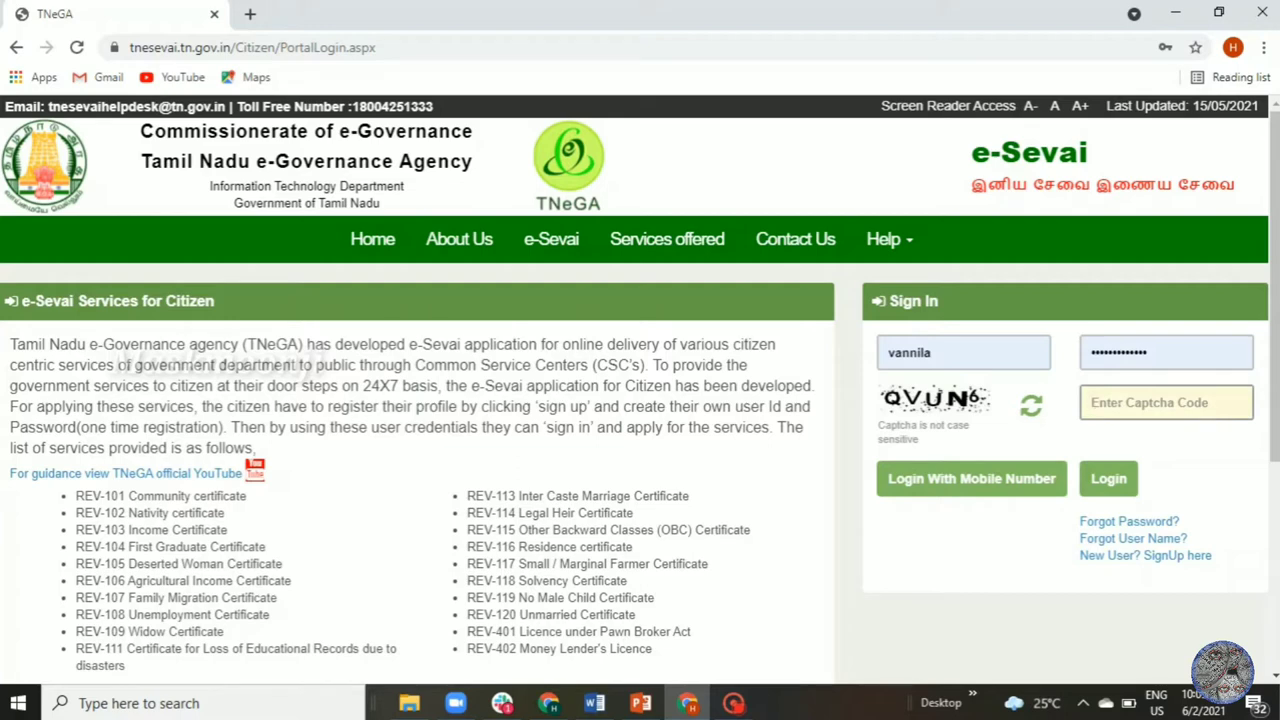
type("QVU")
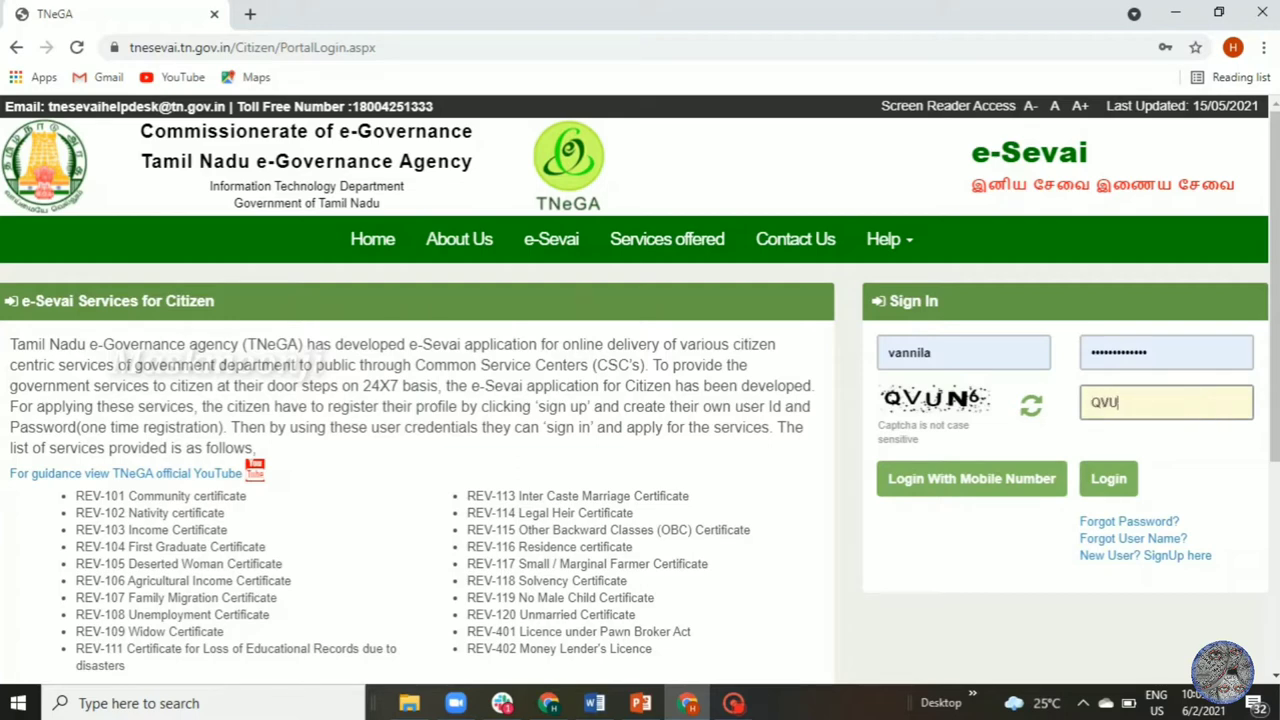
type("N6")
left_click(1128, 480)
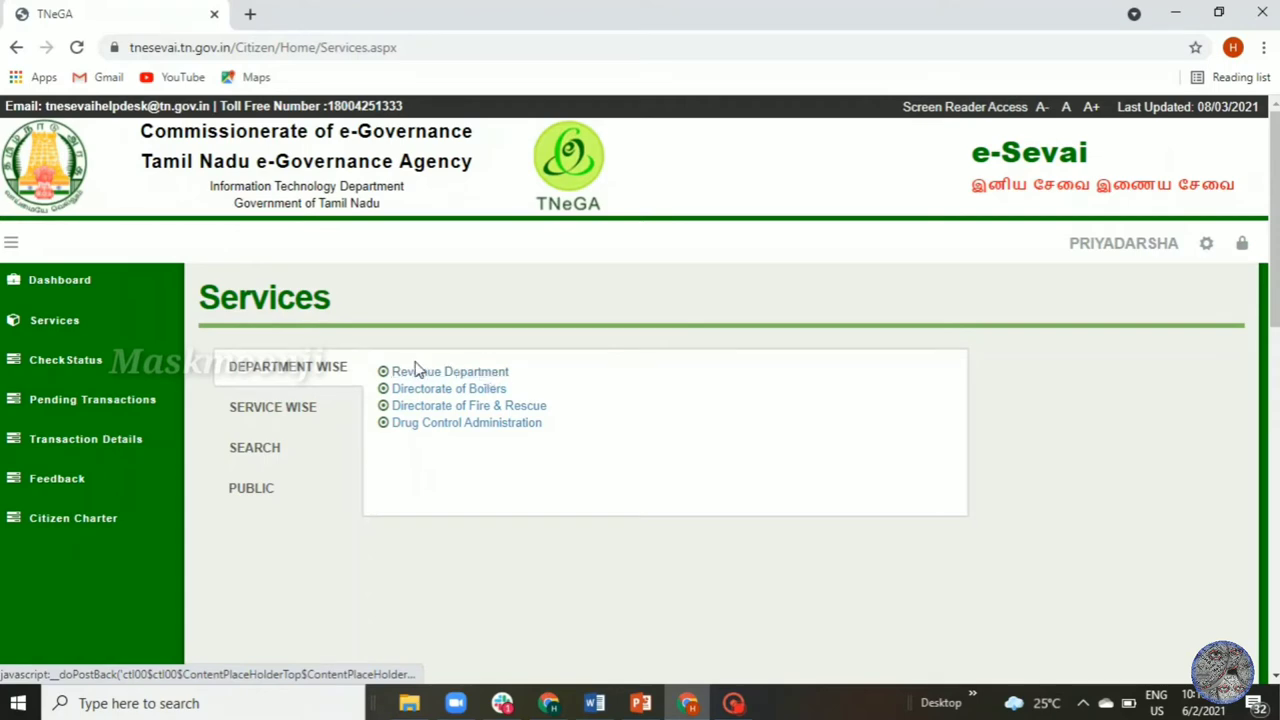
Step: Open the REV-103 Income Certificate service under Revenue Department and proceed past its instructions to the application
left_click(429, 378)
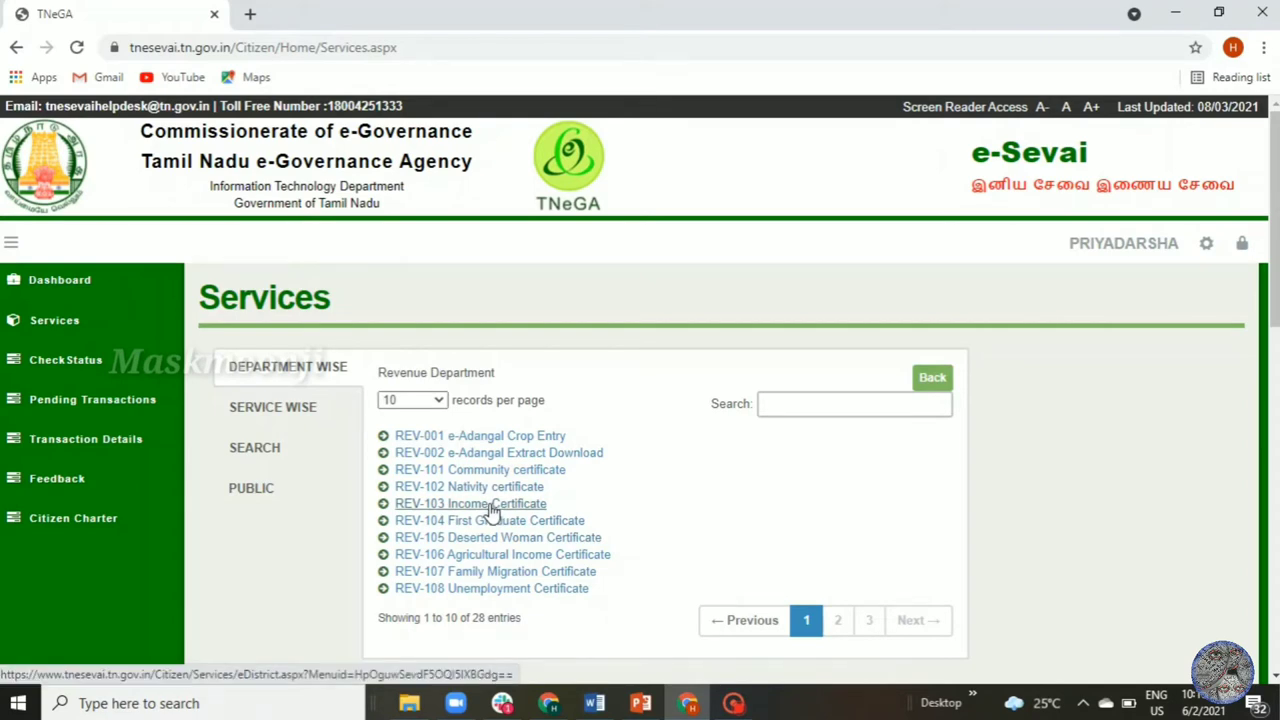
left_click(491, 512)
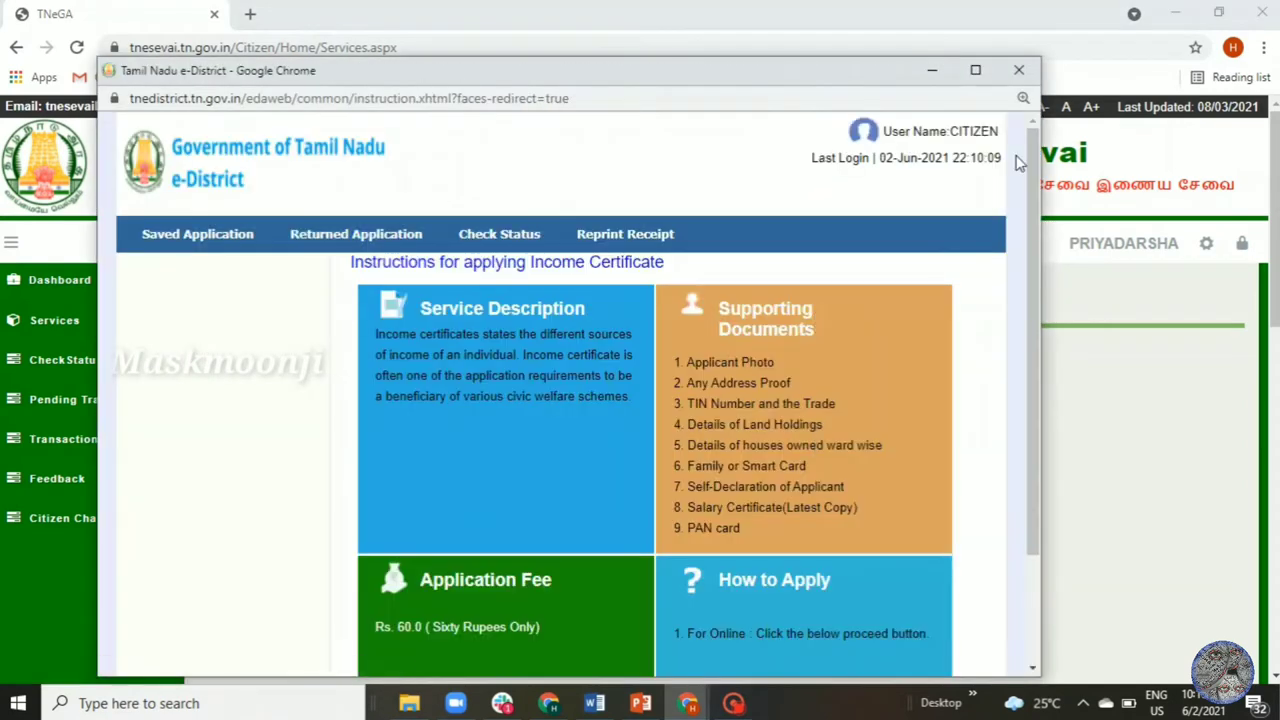
left_click(975, 70)
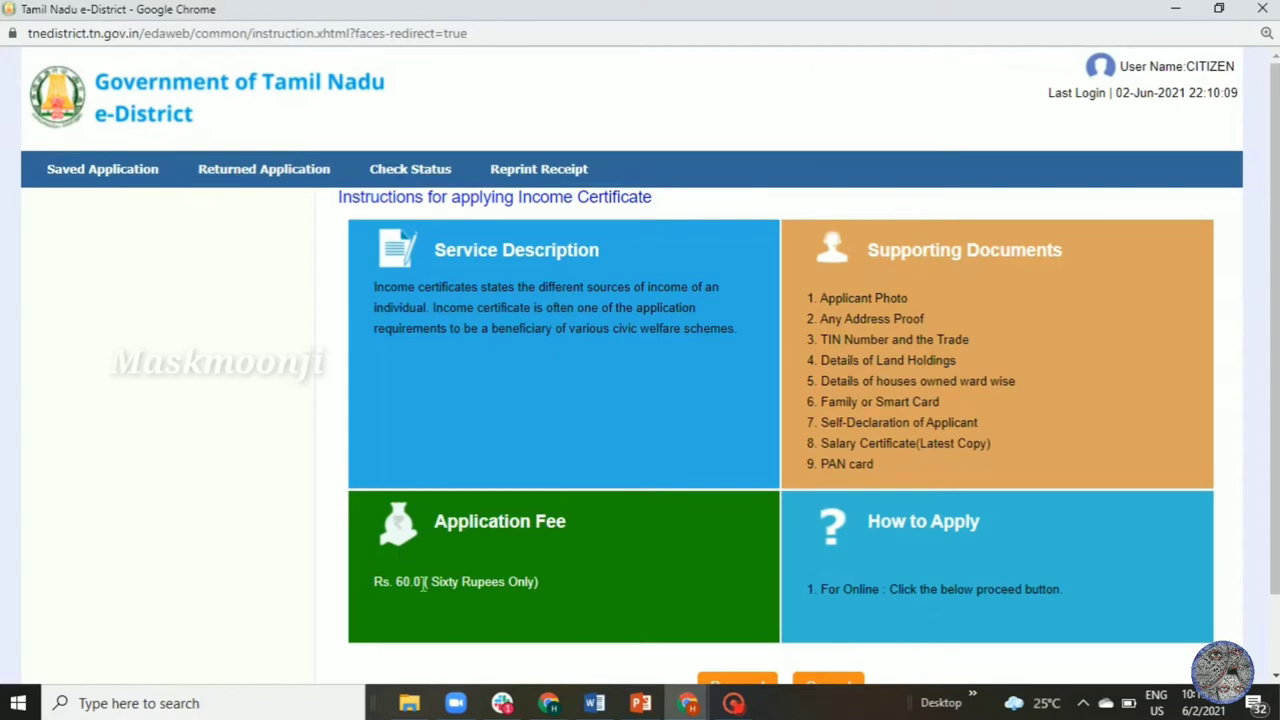
scroll(425, 585, "down", 1)
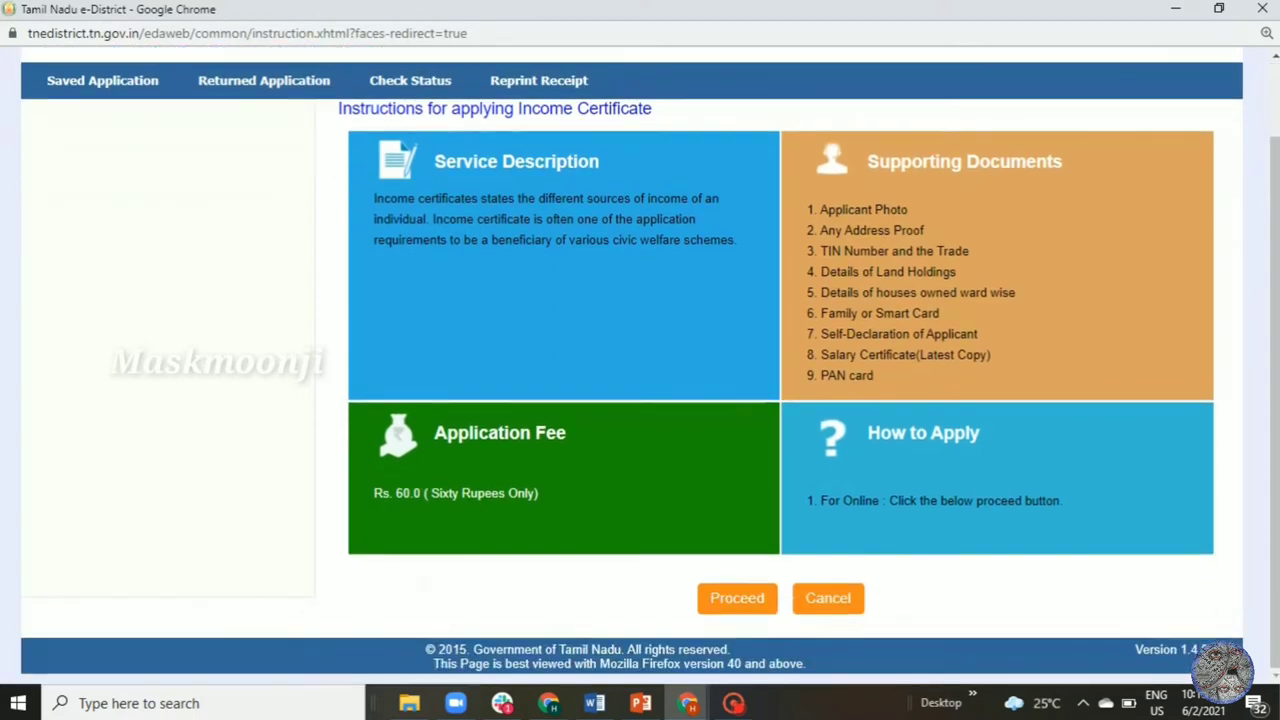
left_click(735, 598)
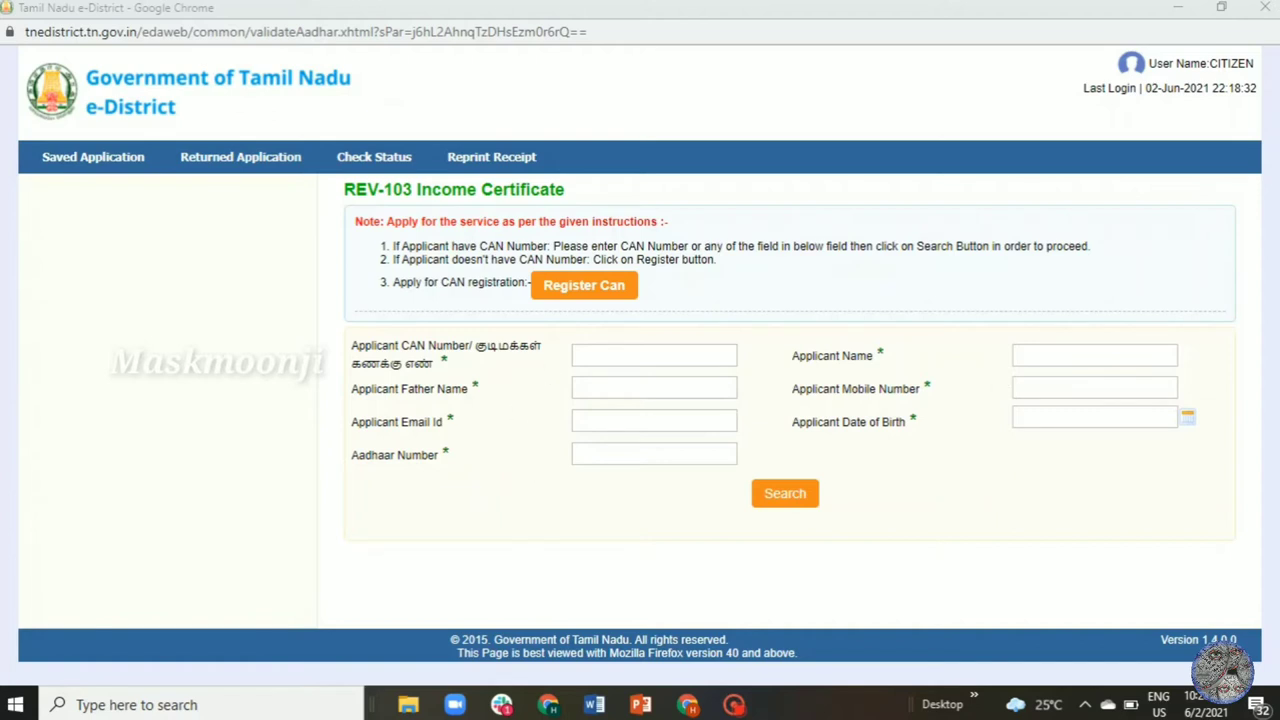
Step: Search for the applicant's CAN record using the applicant's mobile number
left_click(1057, 388)
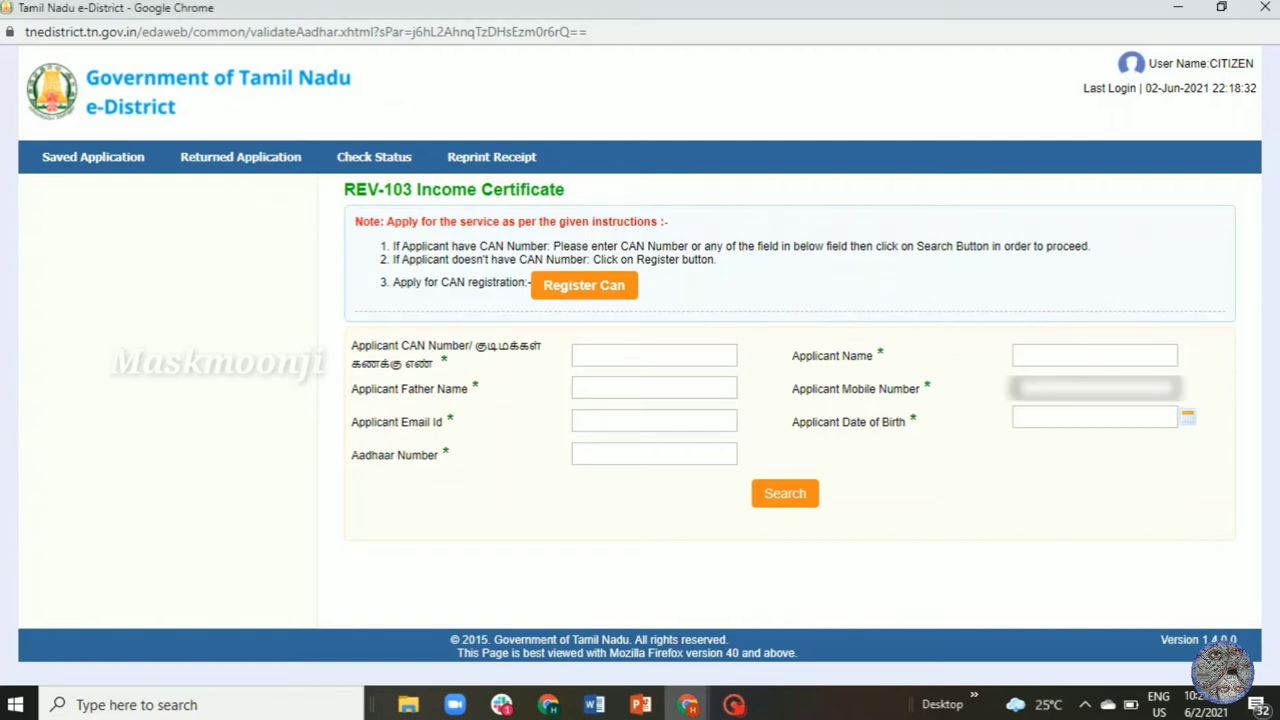
type("9876543210")
left_click(780, 497)
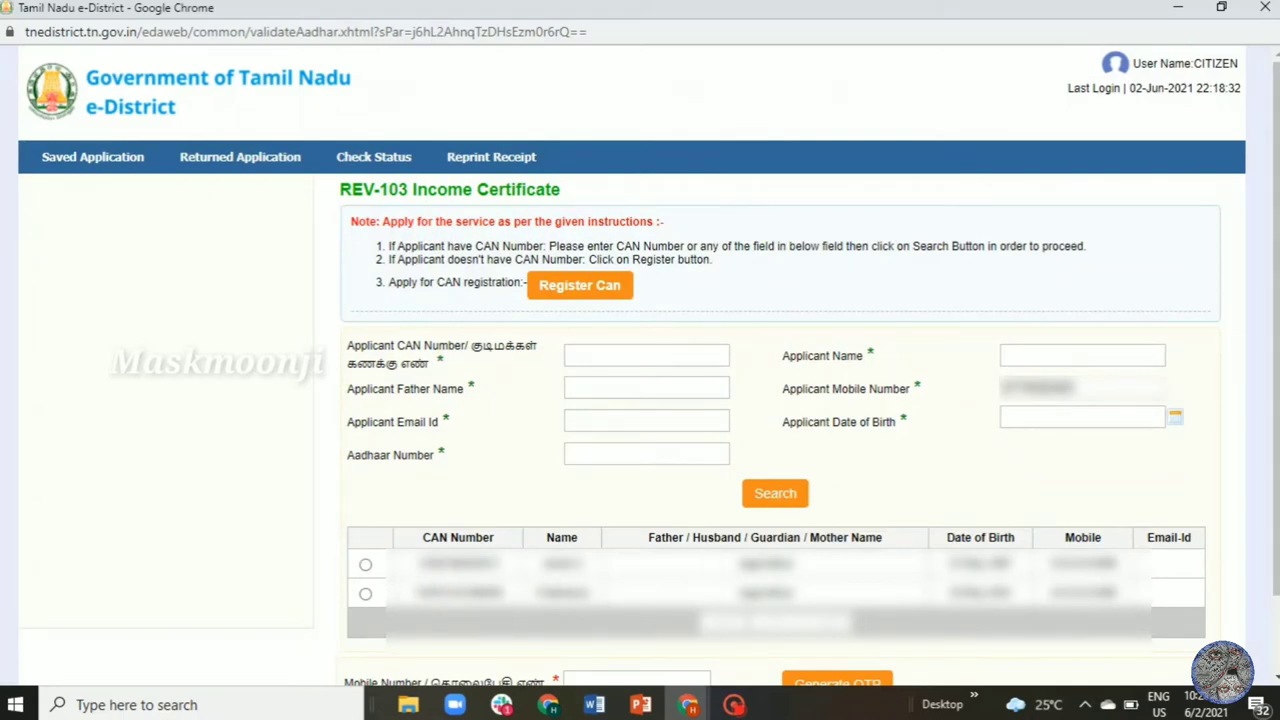
Step: Select the second CAN record found, generate its OTP, and proceed to the income certificate form
left_click(366, 594)
scroll(366, 596, "down", 2)
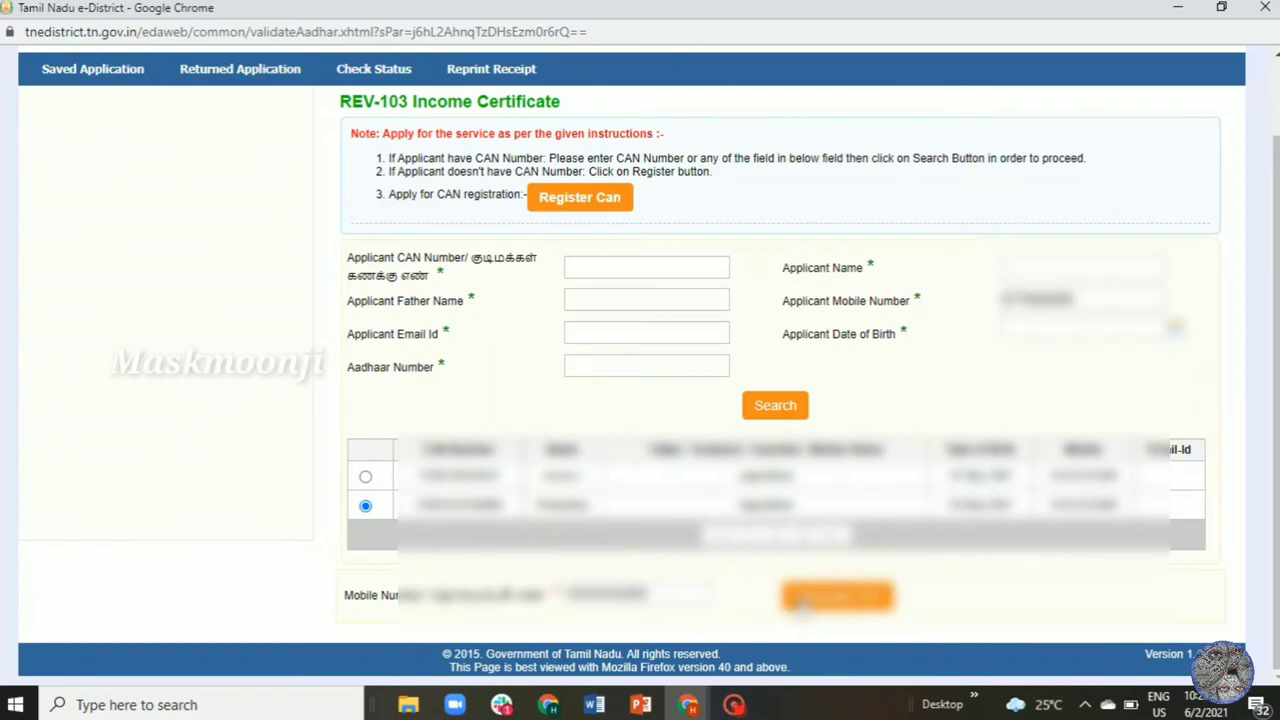
left_click(840, 604)
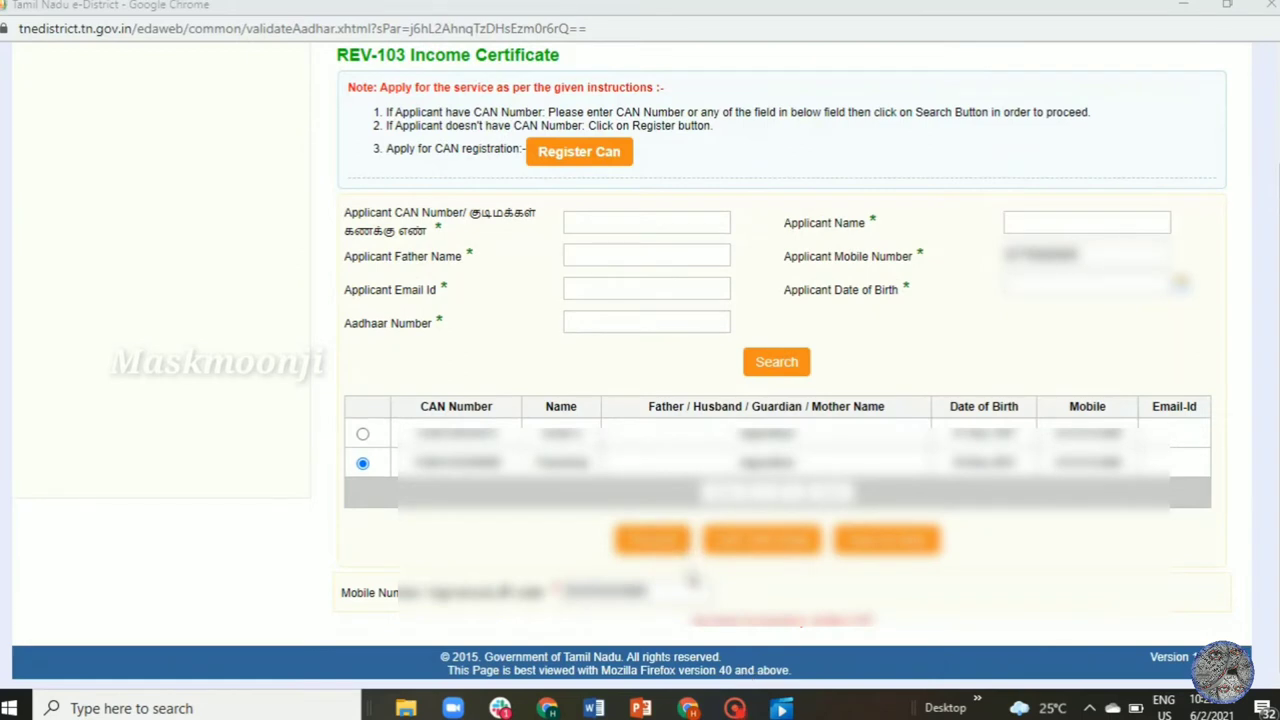
left_click(648, 548)
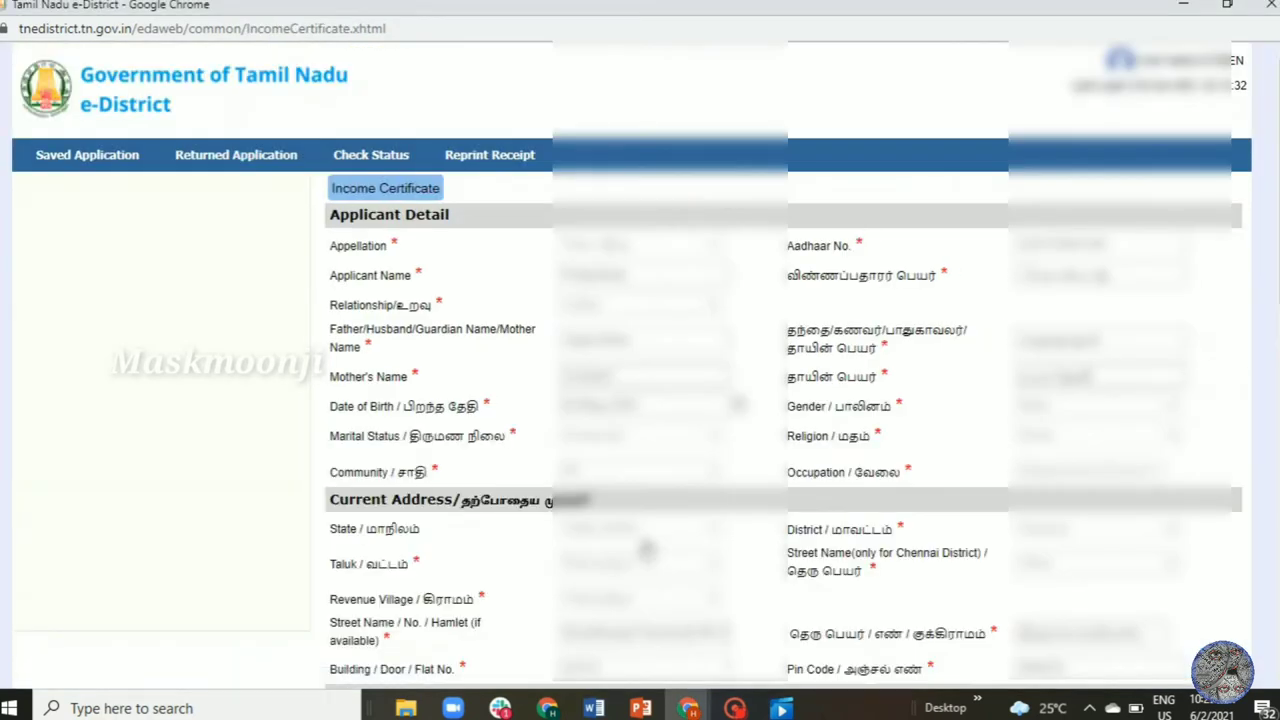
Step: Fill in the age, sex, relationship and profession of the family member in the Details of Family Members section
scroll(648, 548, "down", 5)
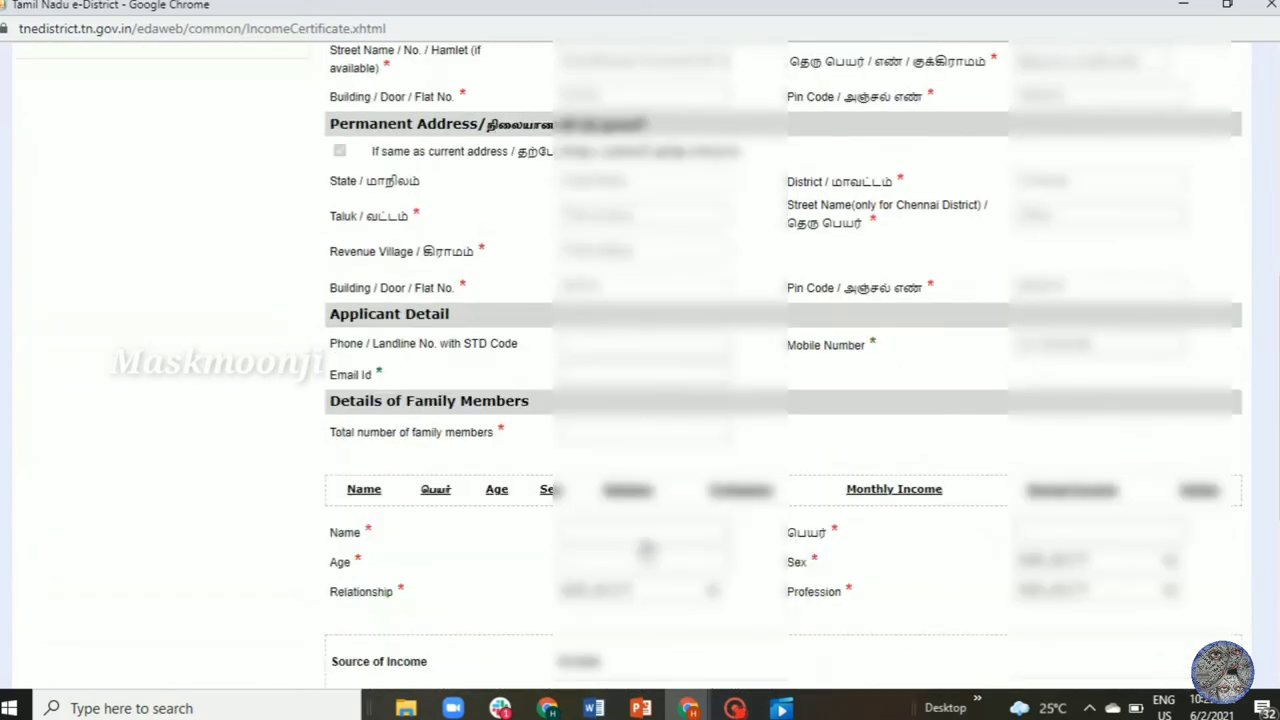
scroll(646, 548, "up", 10)
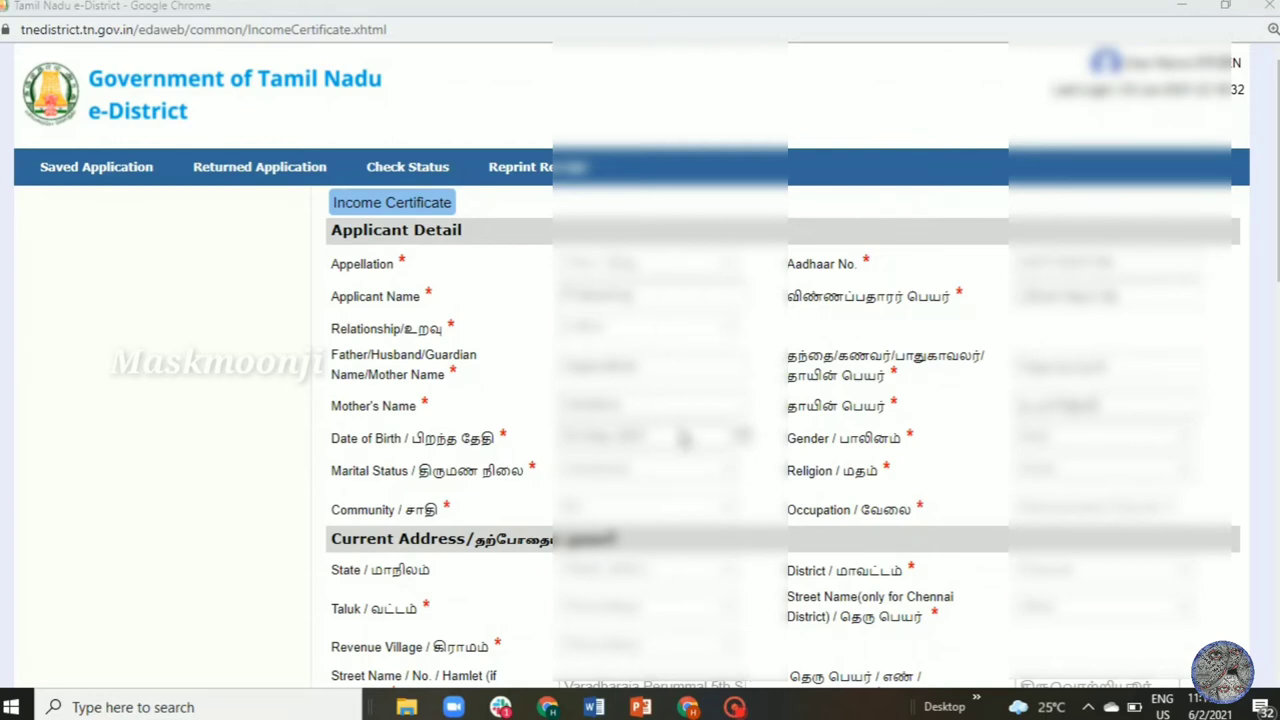
scroll(682, 436, "down", 5)
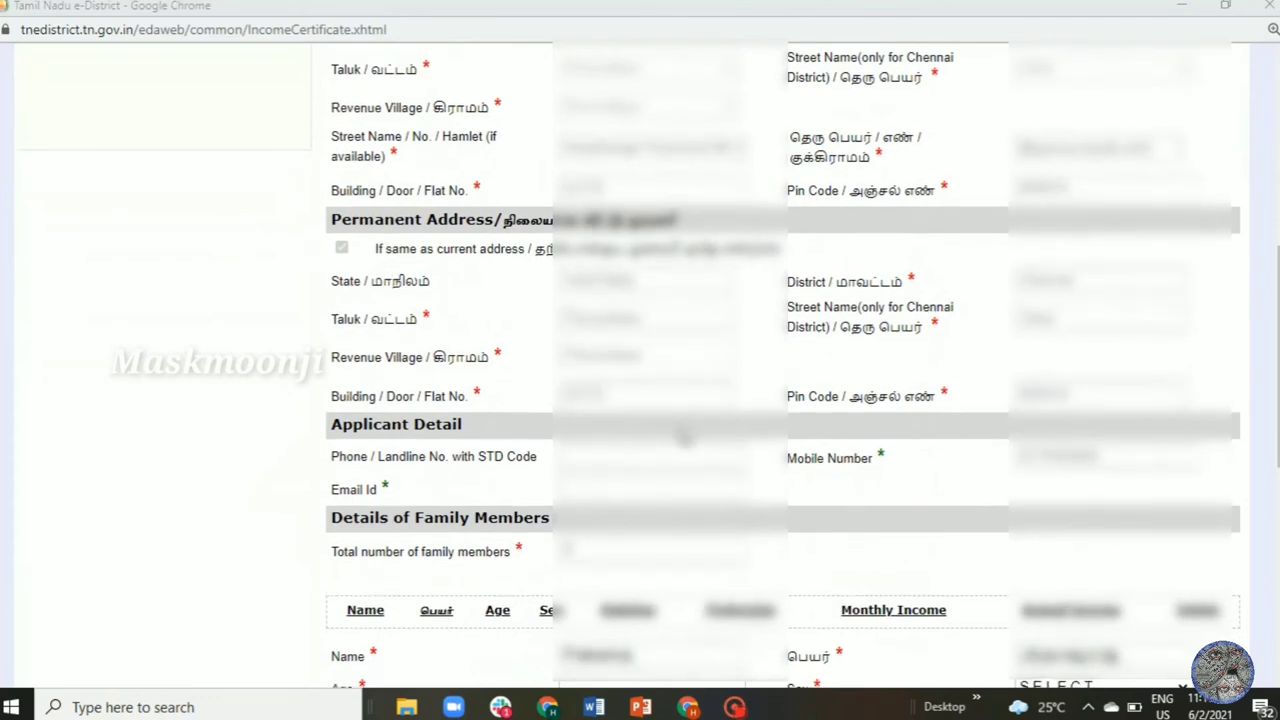
scroll(682, 436, "down", 1)
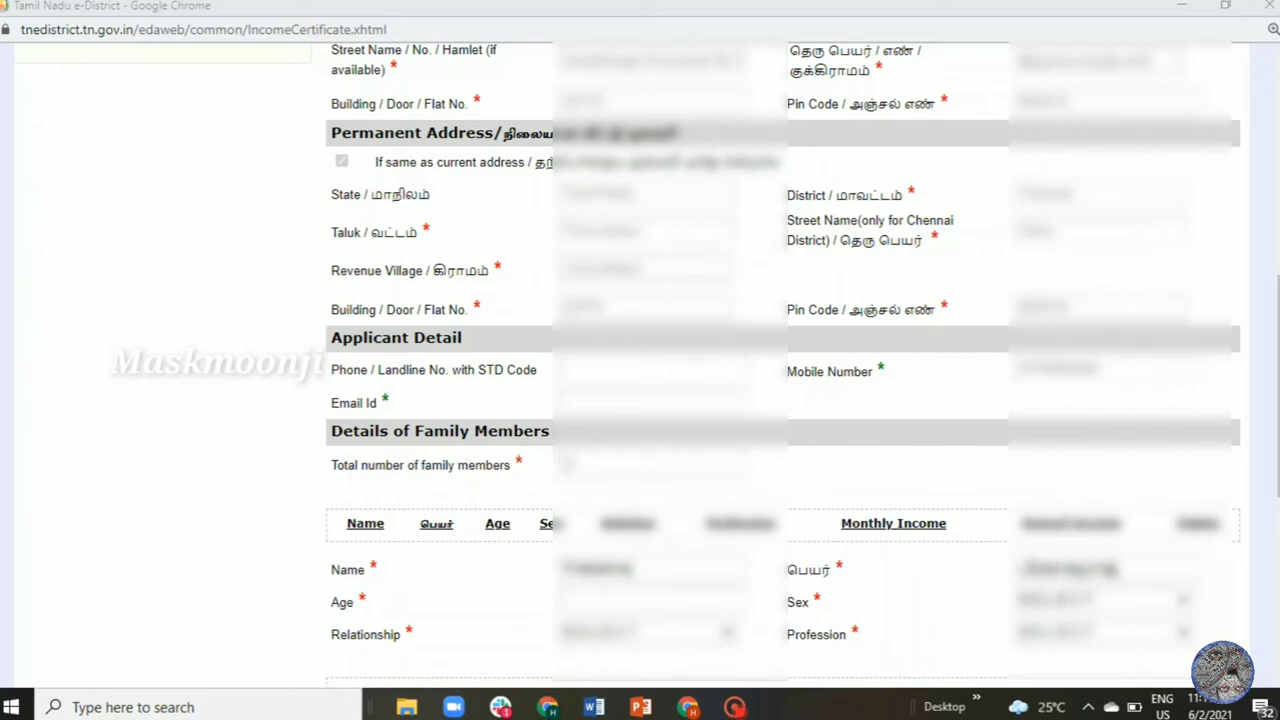
scroll(563, 448, "down", 3)
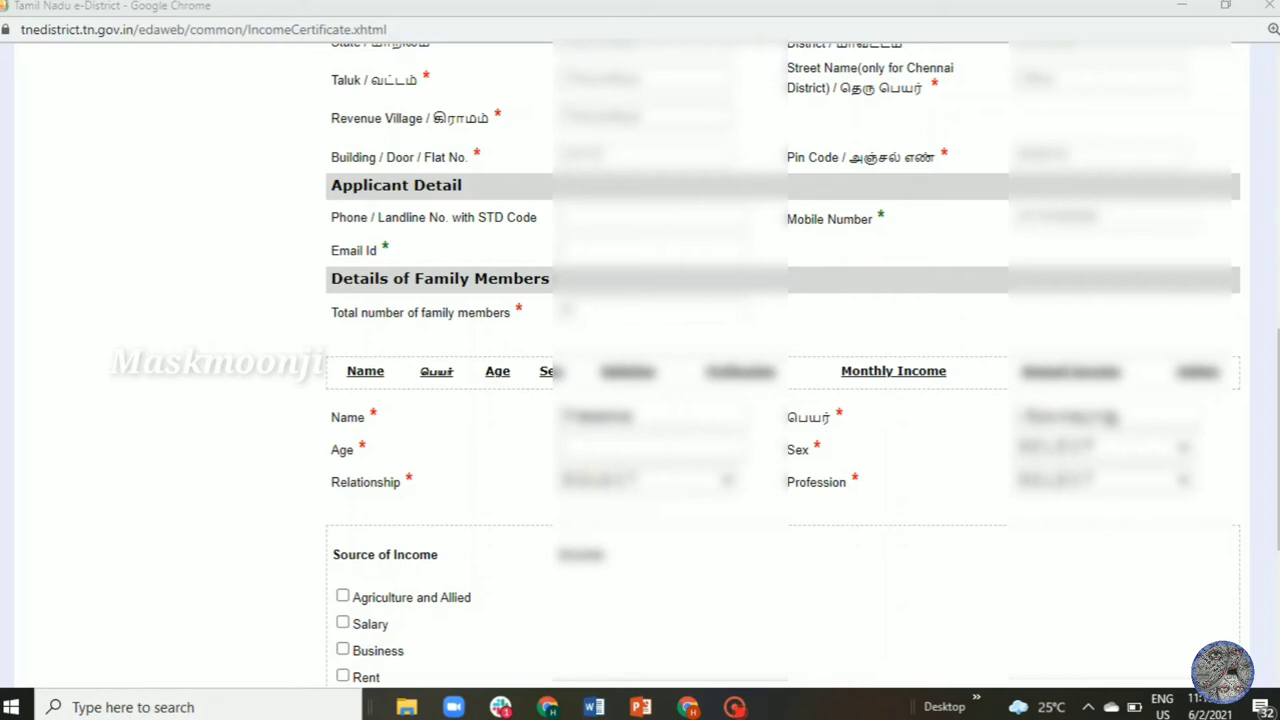
left_click(652, 449)
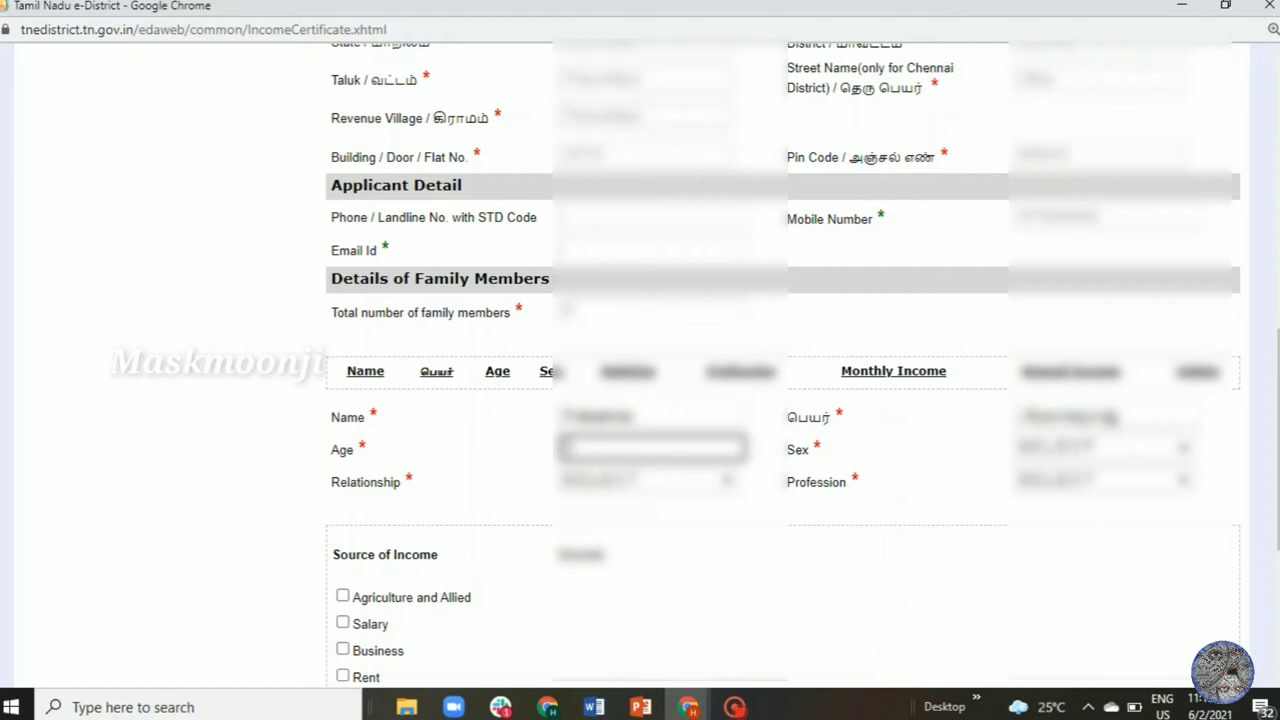
type("39")
left_click(1040, 452)
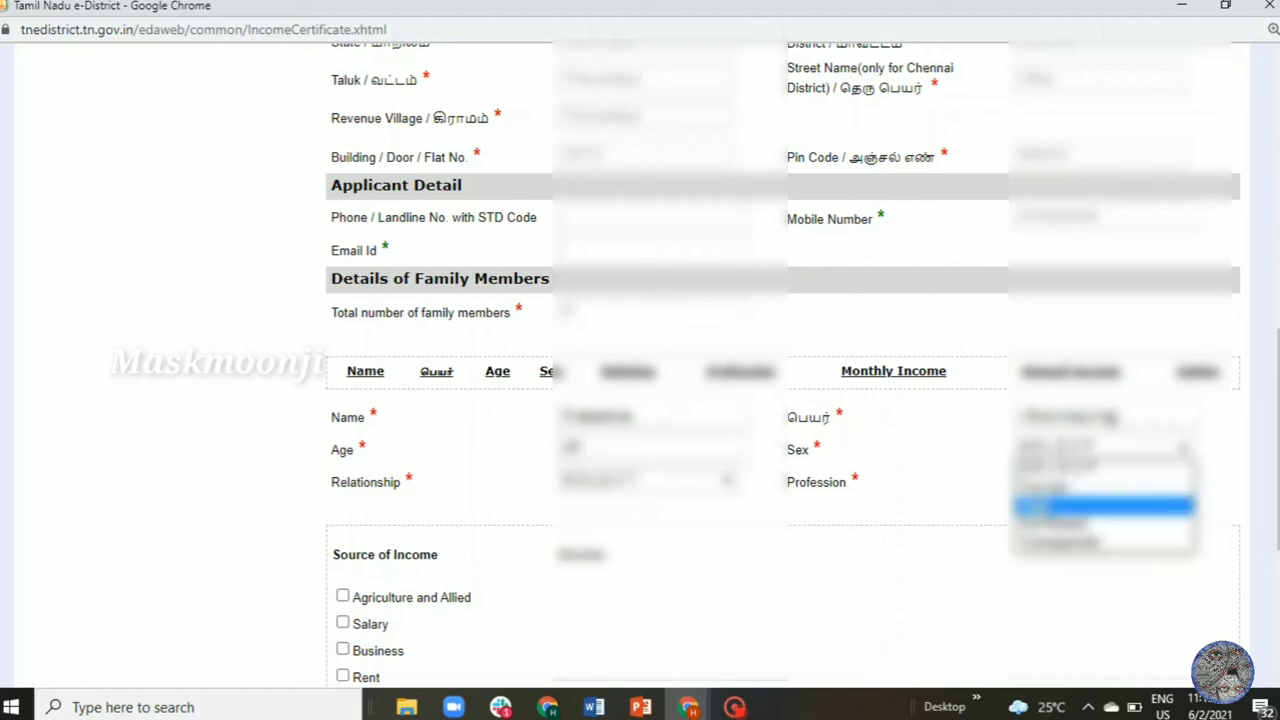
left_click(1036, 508)
left_click(650, 484)
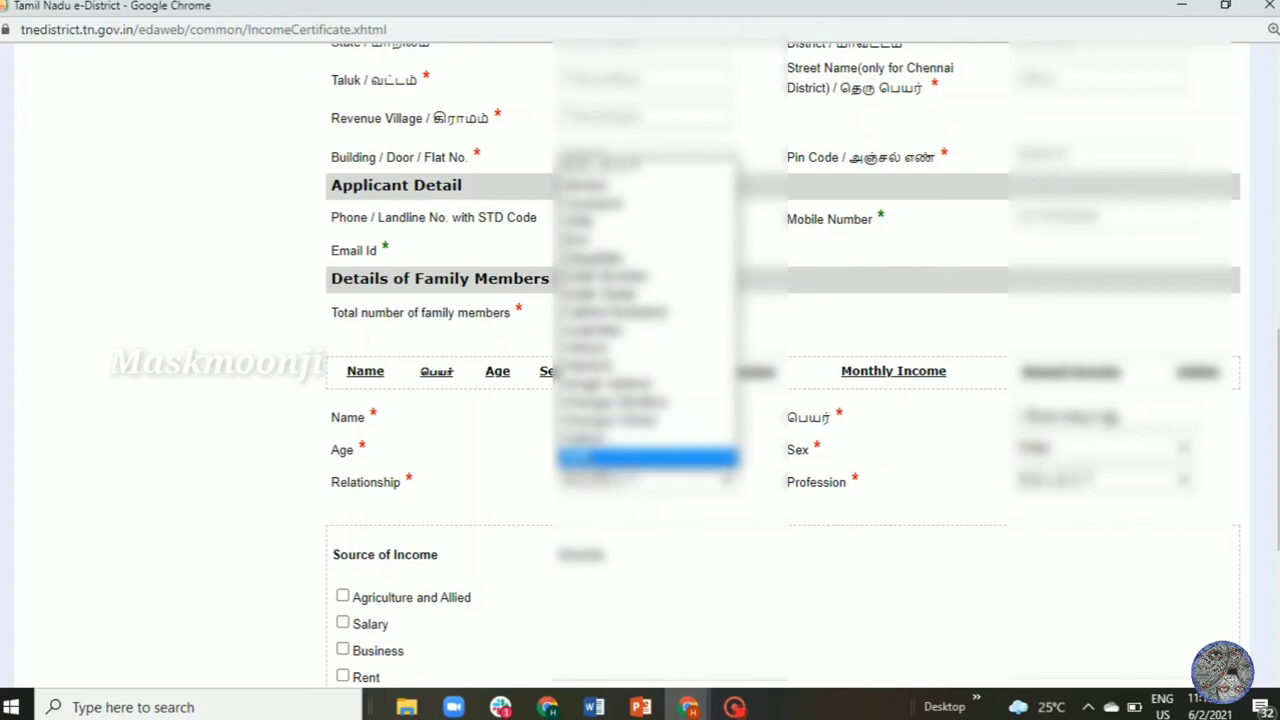
left_click(595, 458)
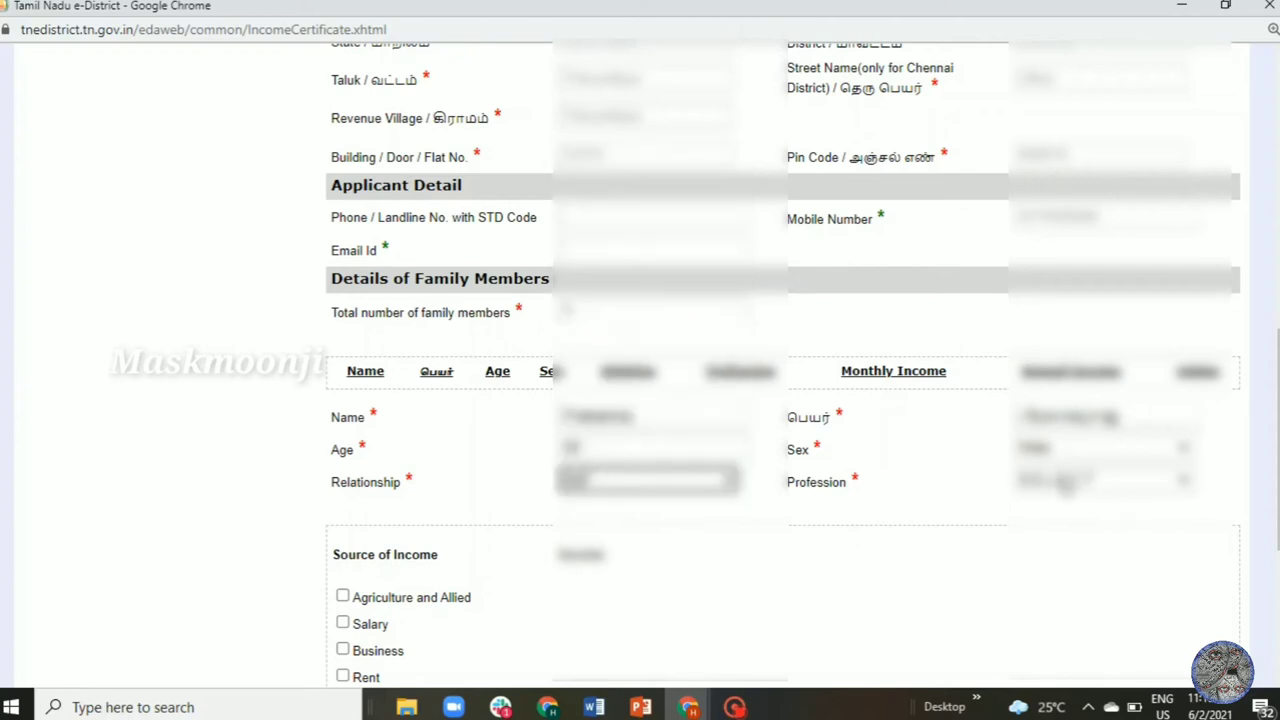
left_click(1065, 484)
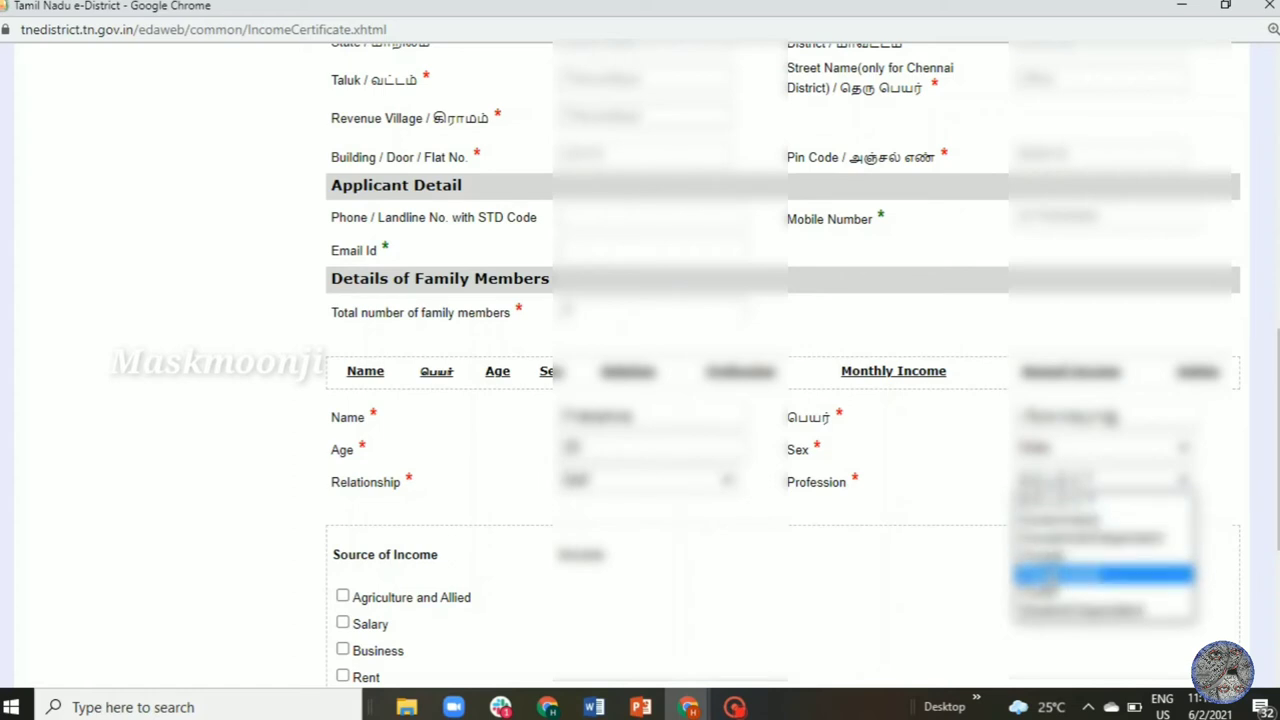
left_click(1060, 557)
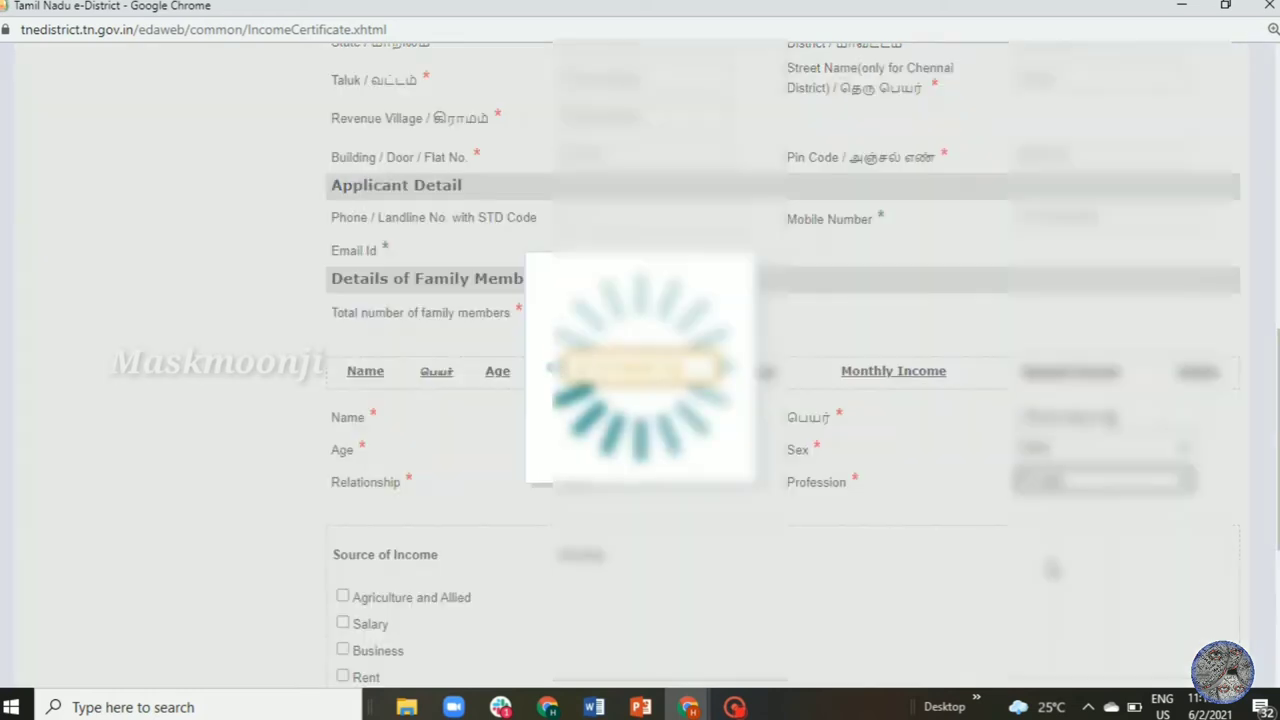
Step: Declare Business as the source of income with a monthly amount of Rs. 20000 and add the family member
scroll(773, 572, "down", 3)
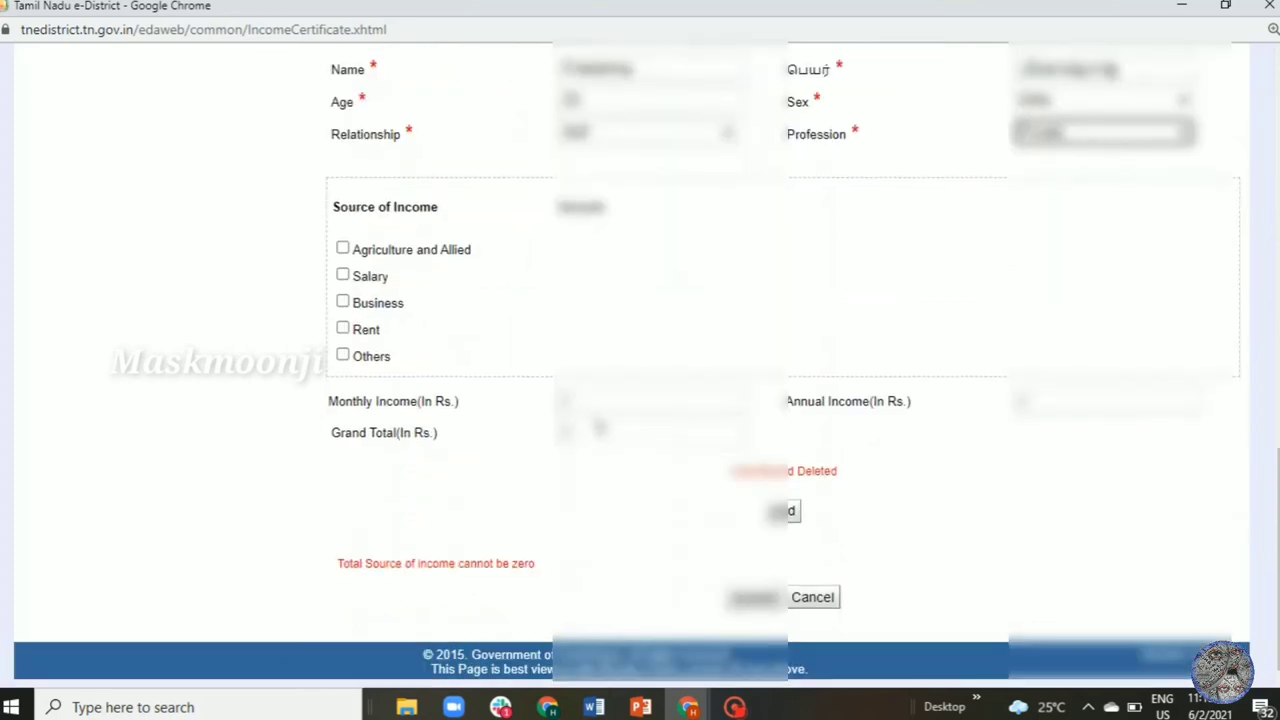
left_click(343, 303)
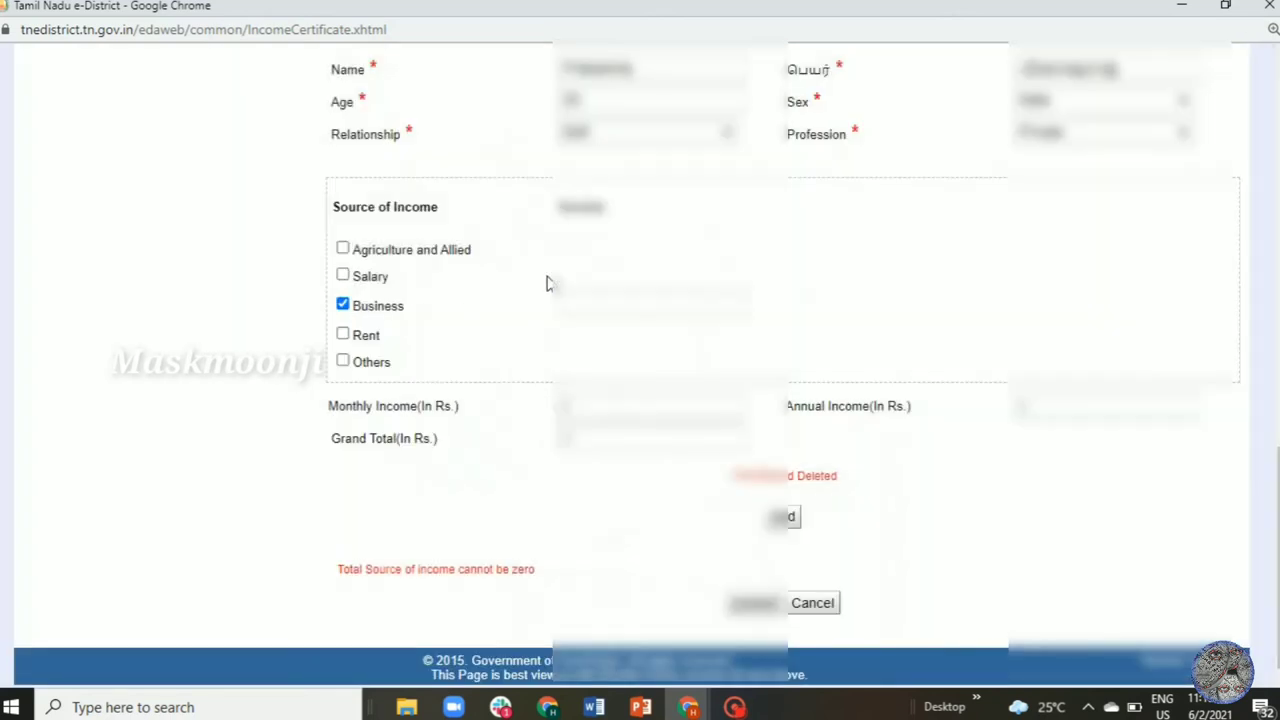
left_click(620, 302)
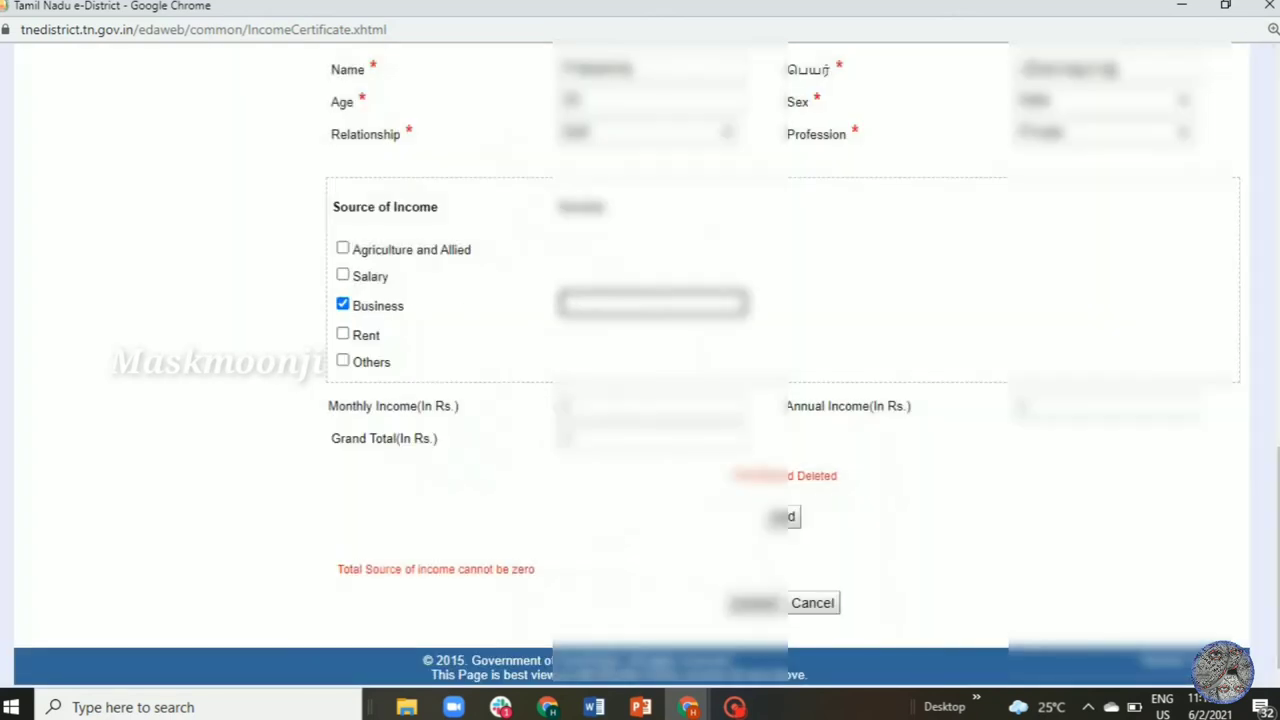
type("10000")
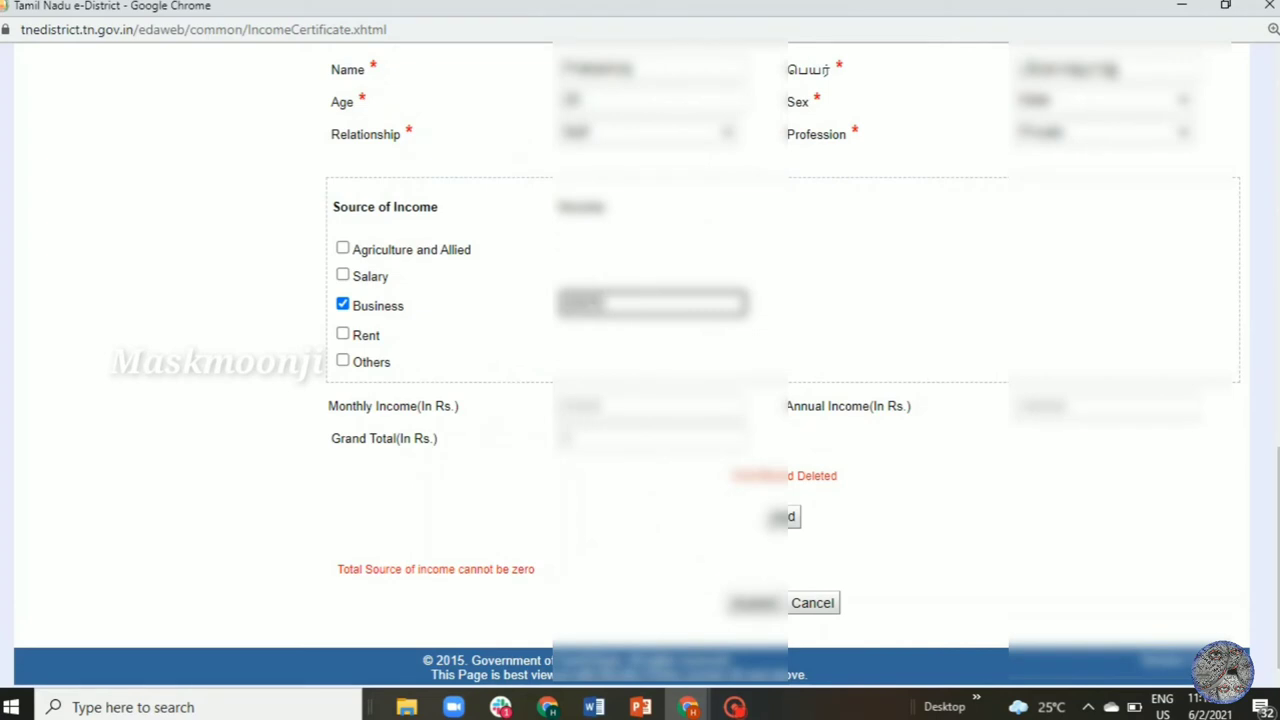
left_click(780, 516)
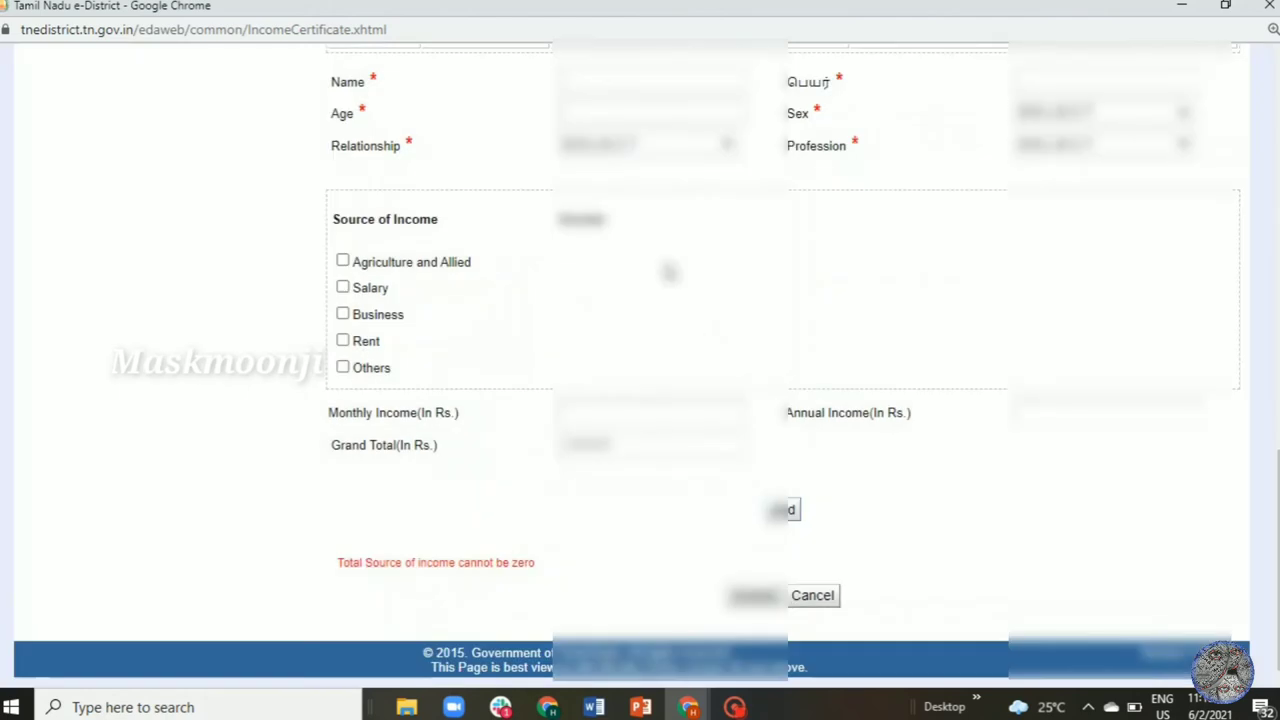
Step: Check the added family member entry and submit the income certificate form
scroll(666, 251, "up", 2)
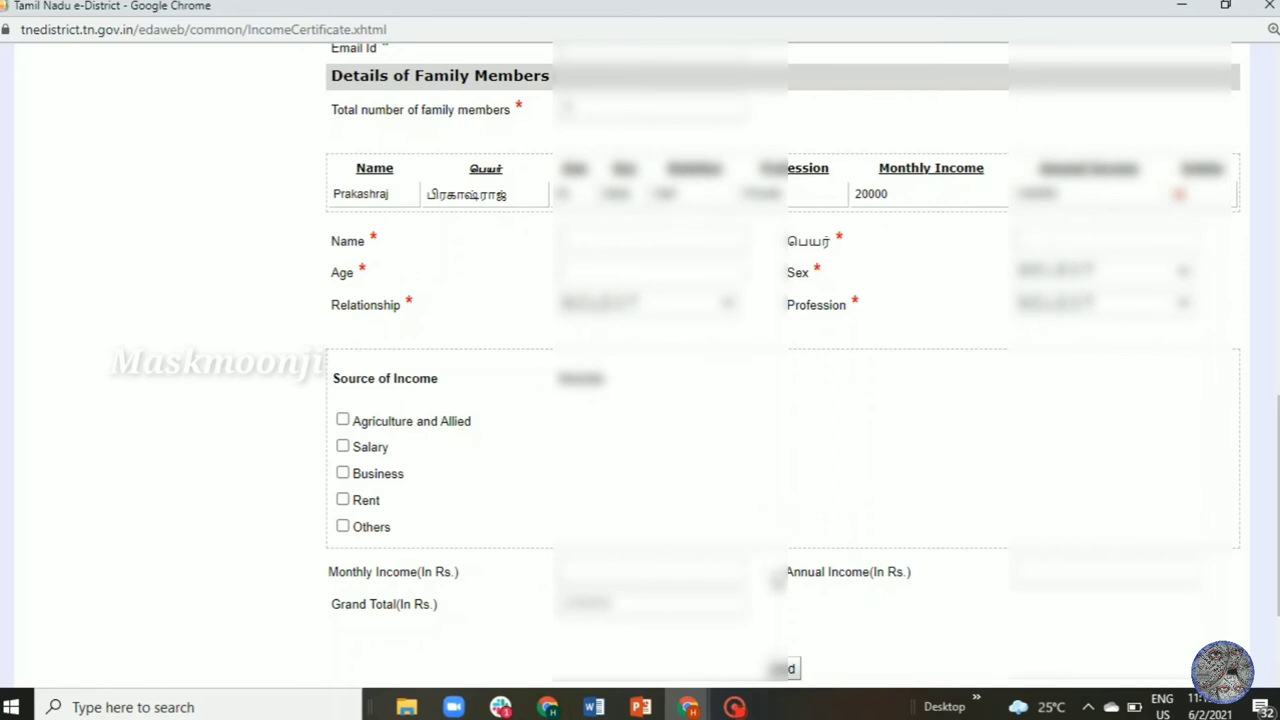
scroll(778, 588, "down", 2)
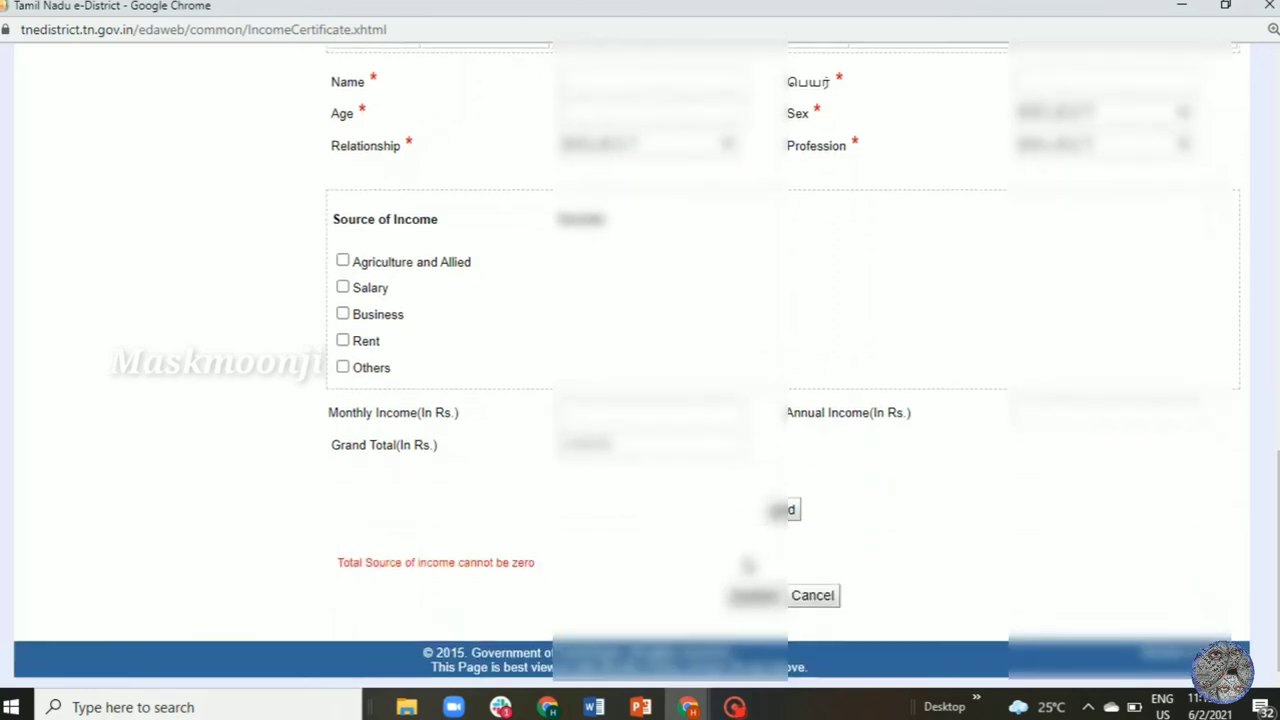
left_click(753, 596)
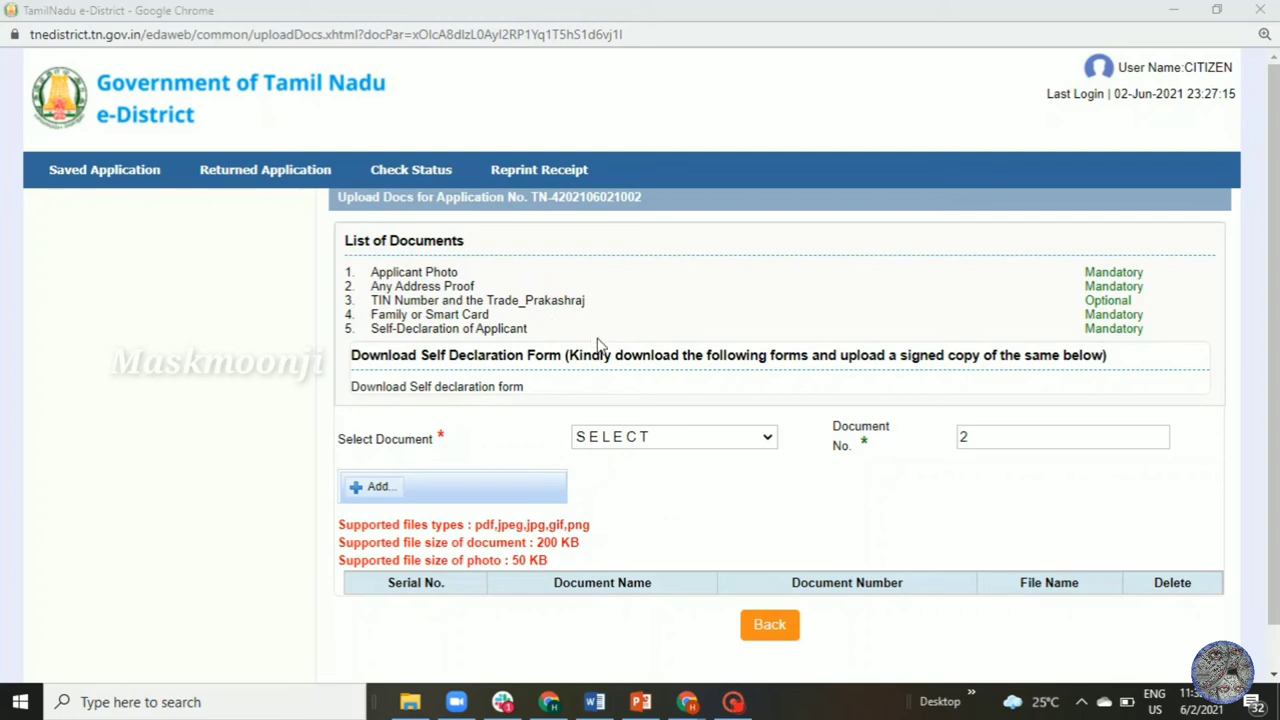
Step: Choose Applicant Photo as the document to upload and set its document number to 1
left_click(655, 437)
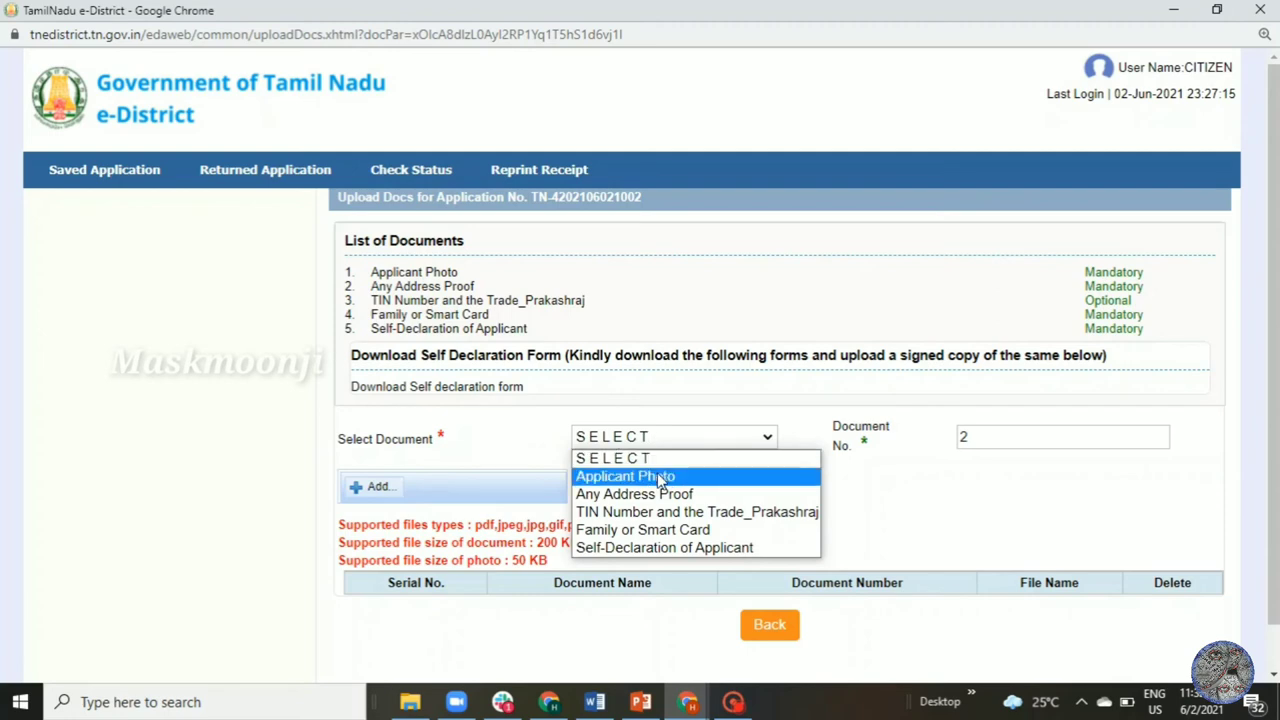
left_click(660, 478)
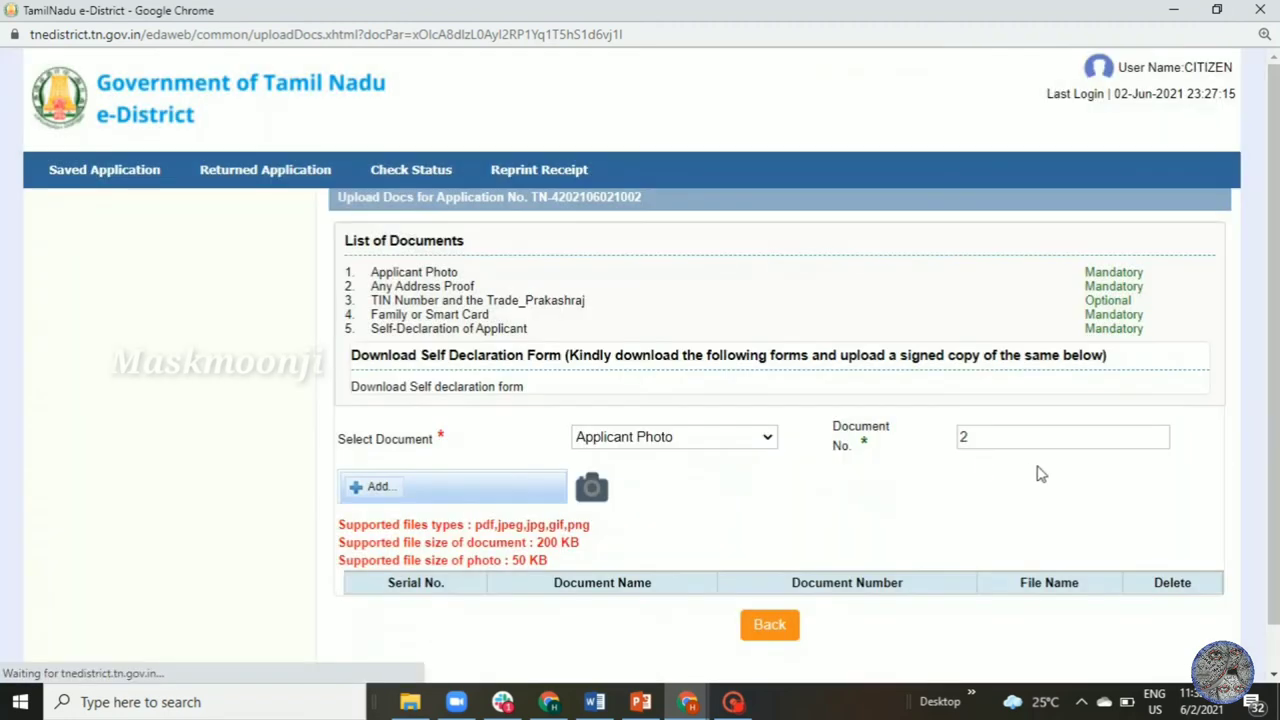
double_click(995, 451)
left_click(995, 451)
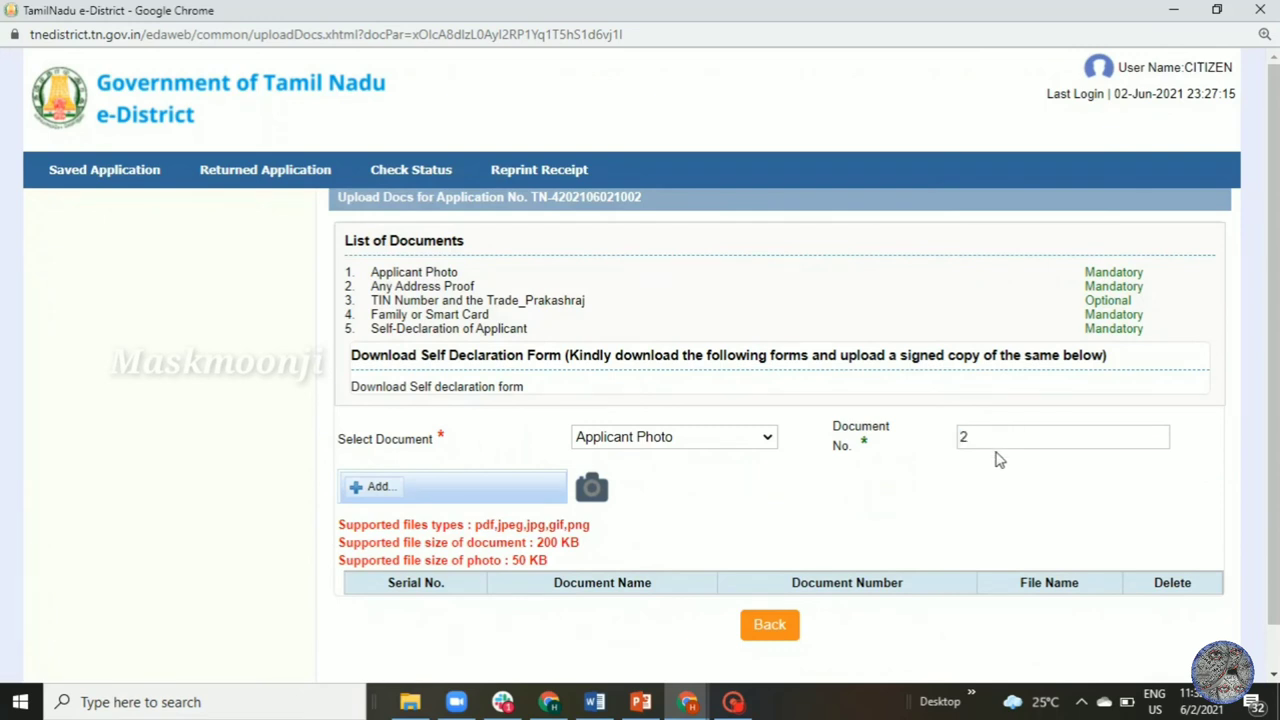
double_click(995, 451)
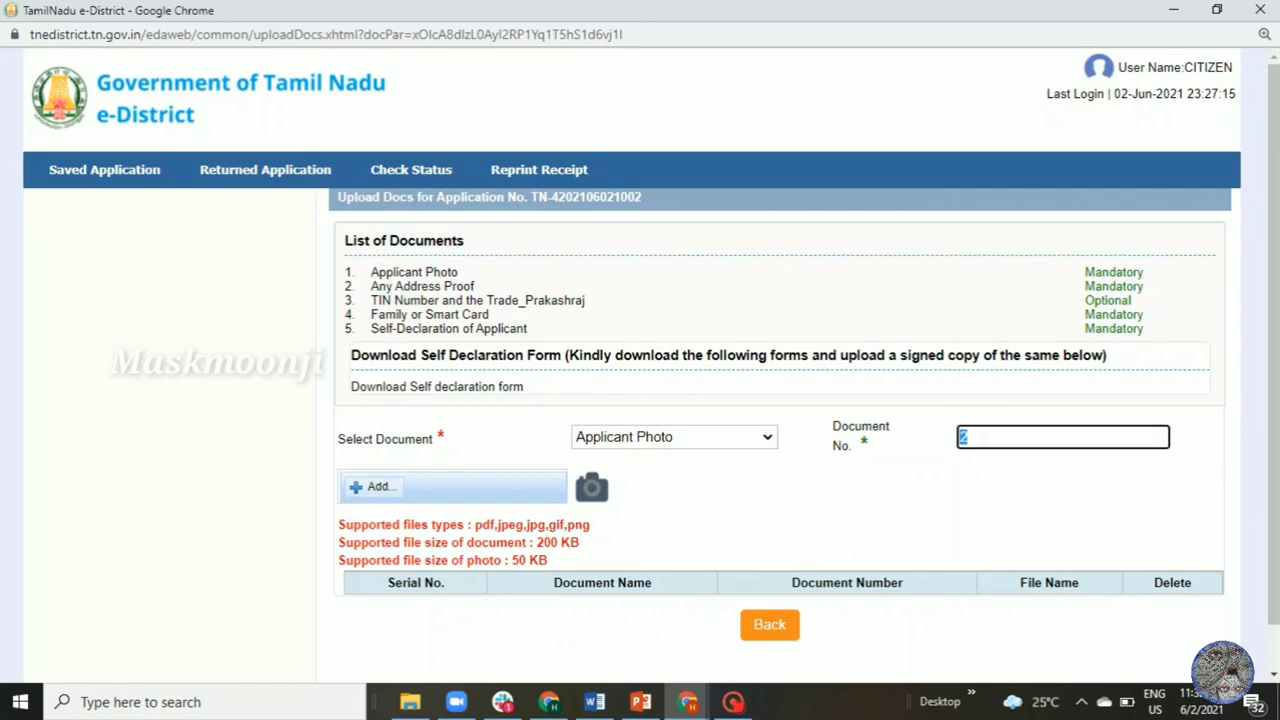
key("BackSpace")
type("1")
Step: Attach the first image file in the Videos folder as the applicant photo
left_click(379, 488)
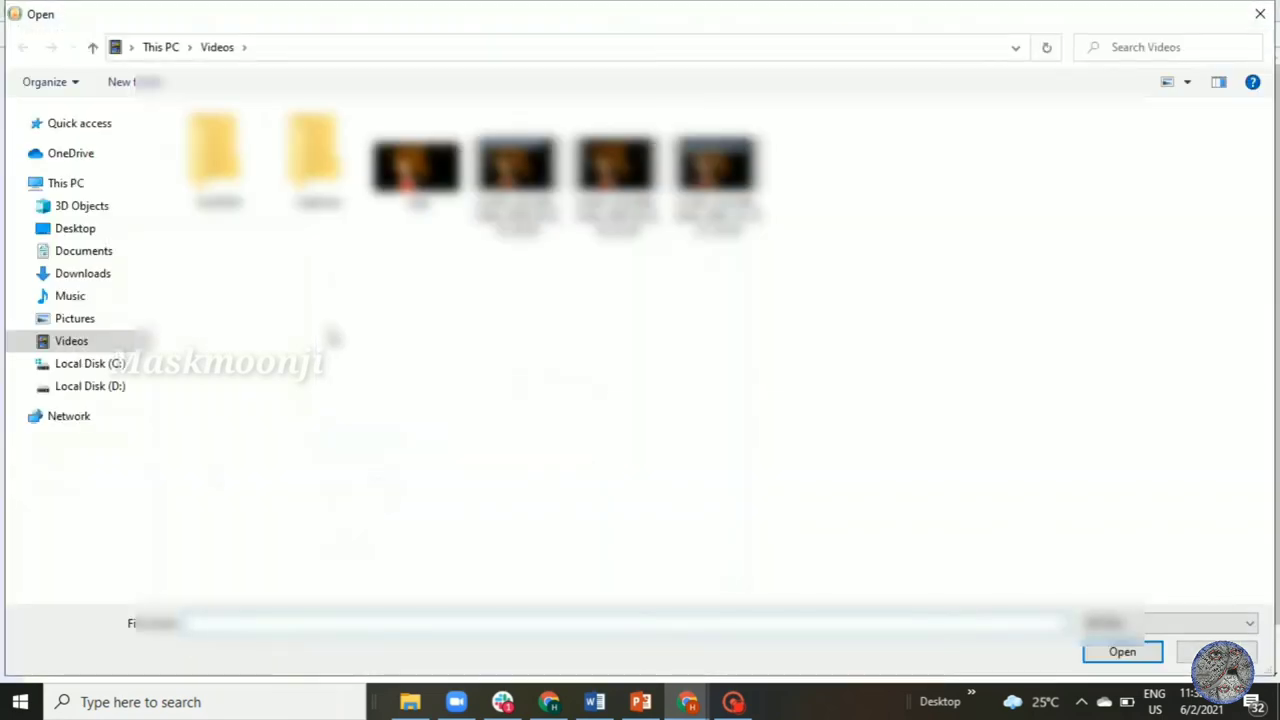
left_click(416, 165)
double_click(416, 168)
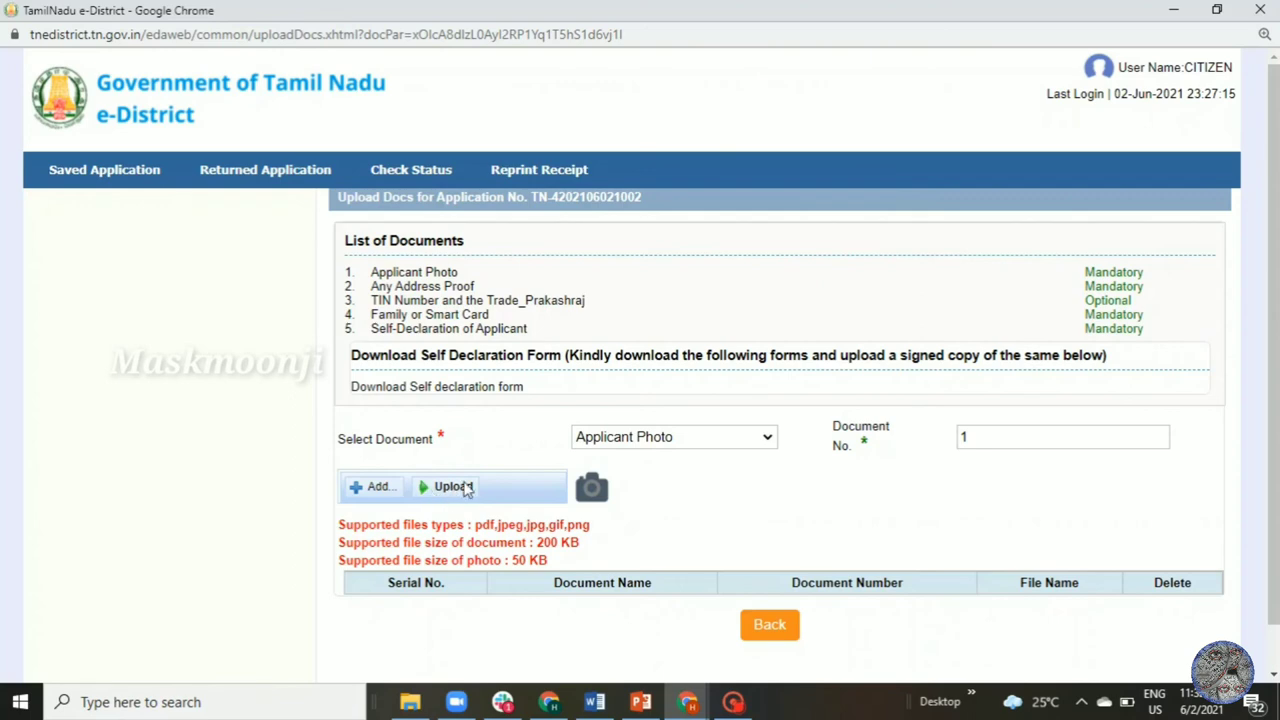
left_click(620, 452)
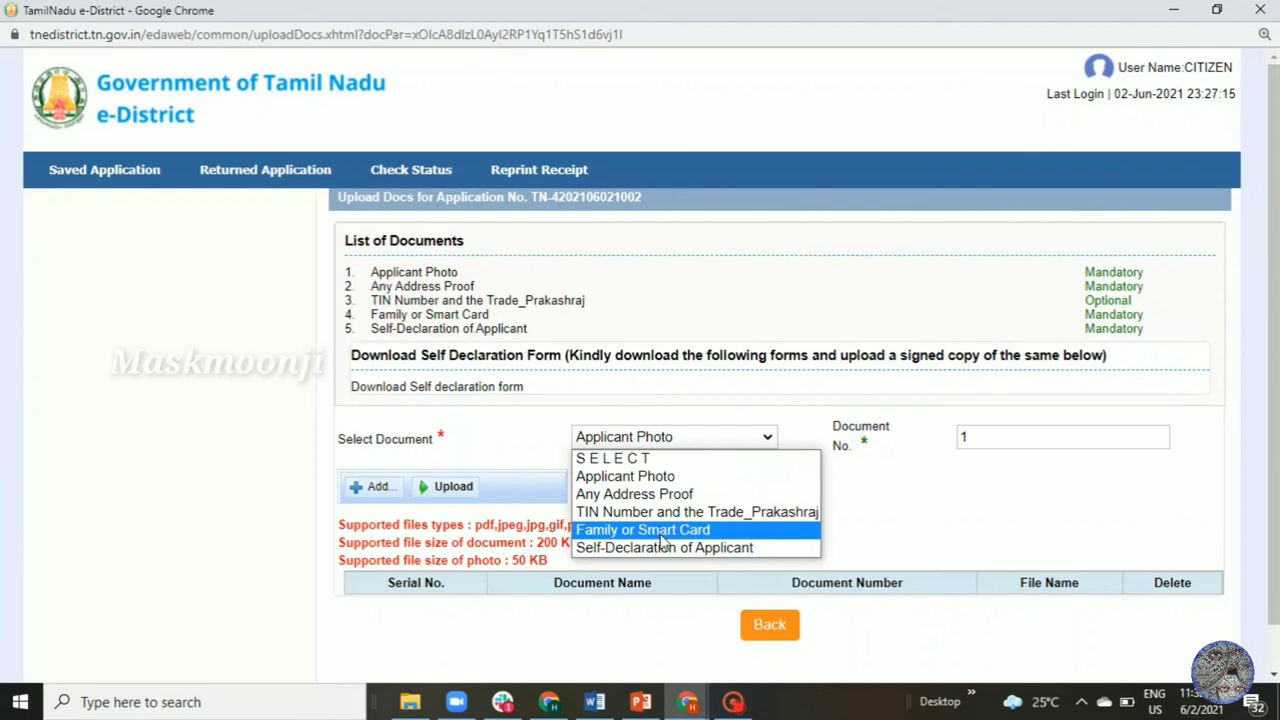
left_click(900, 532)
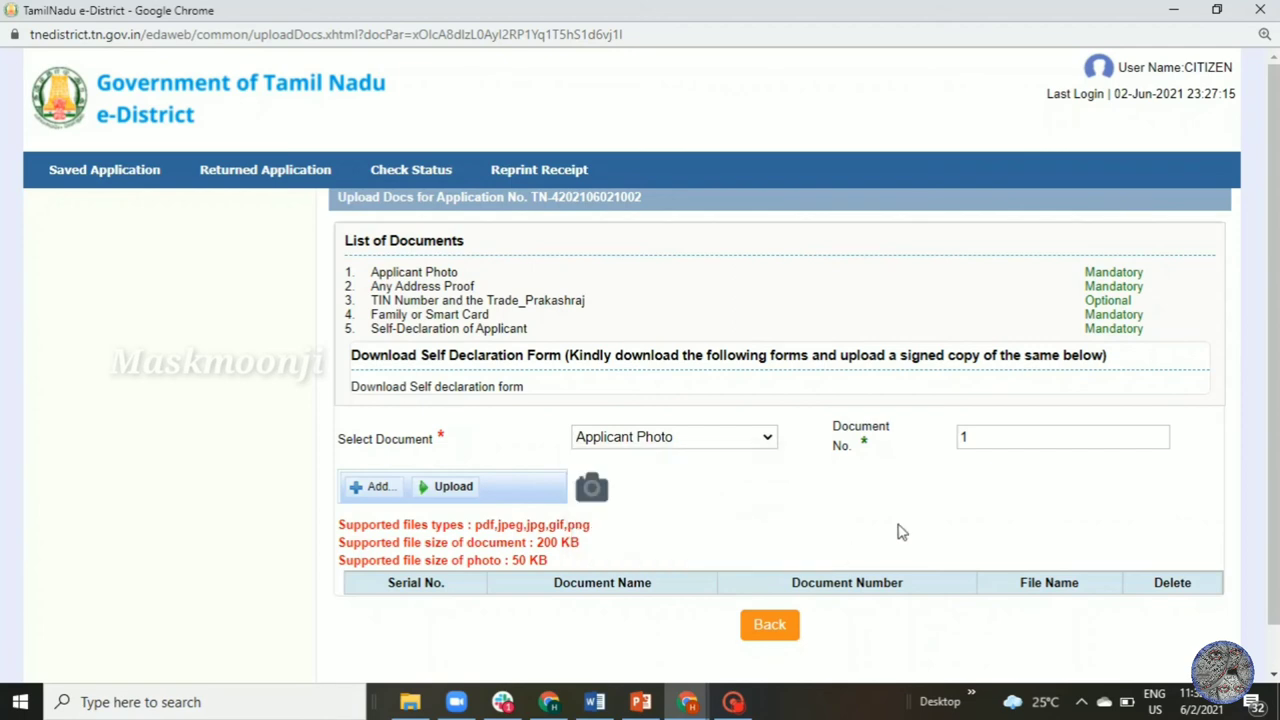